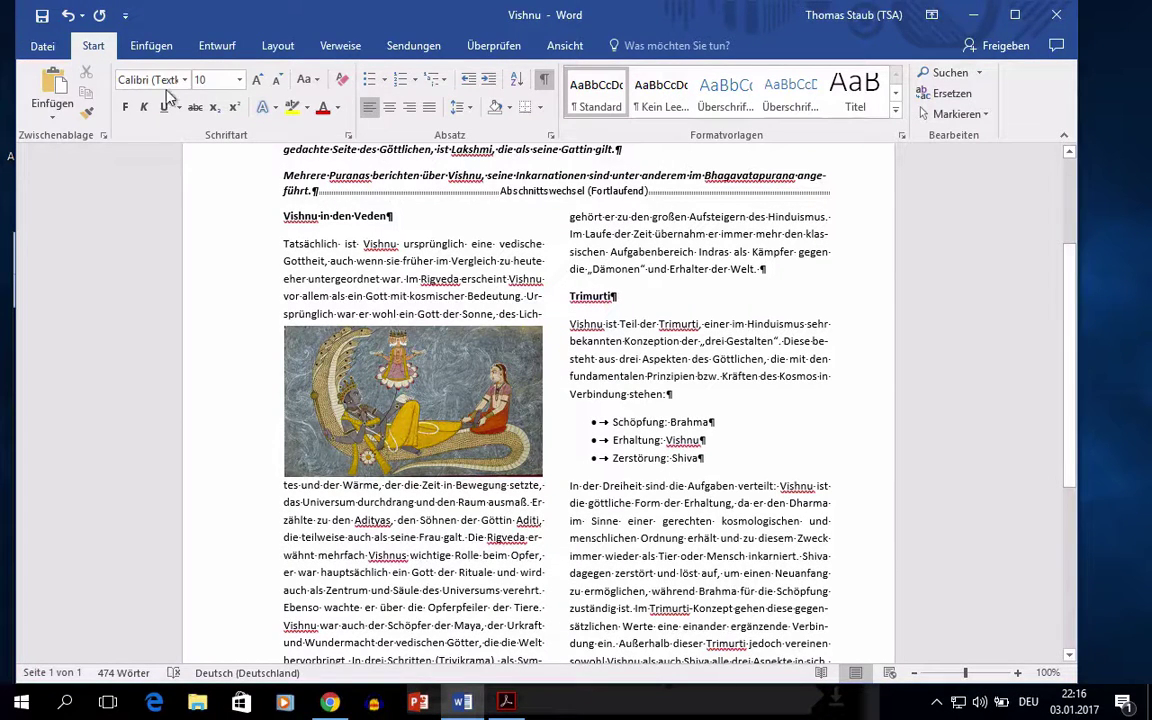
Draw a 0.87 × 7.59 cm text box just below the Vishnu image in the left column.
{"action": "left_click", "coordinate": [138, 44]}
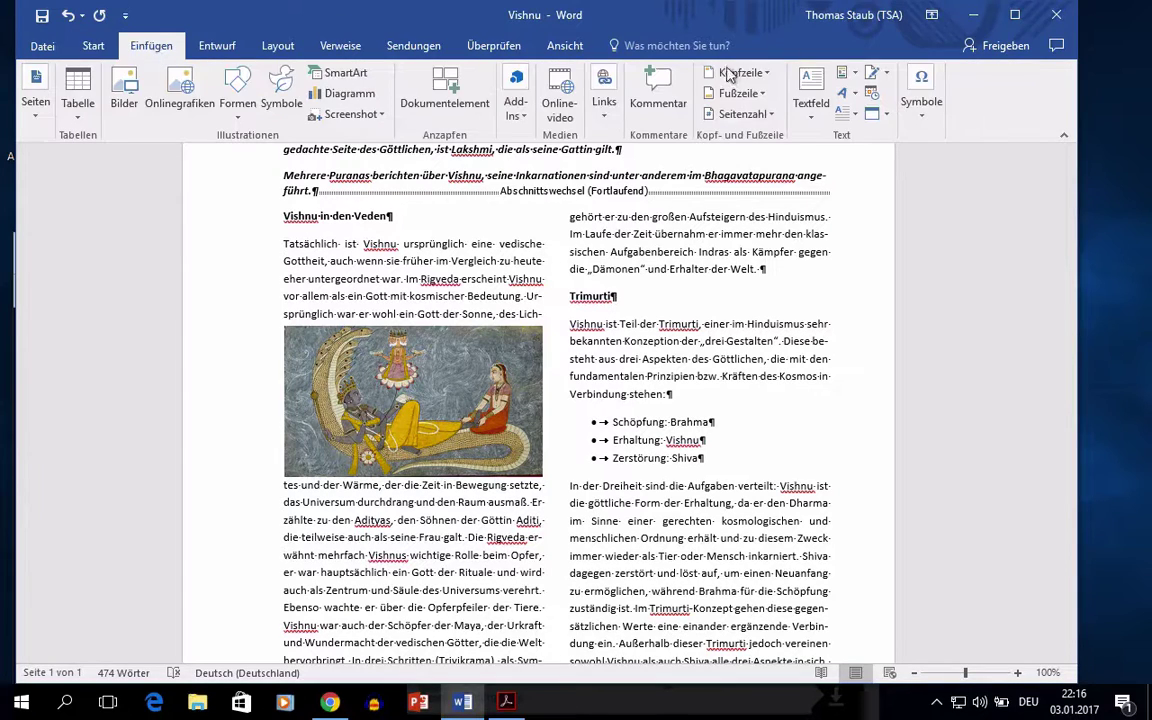
{"action": "left_click", "coordinate": [815, 112]}
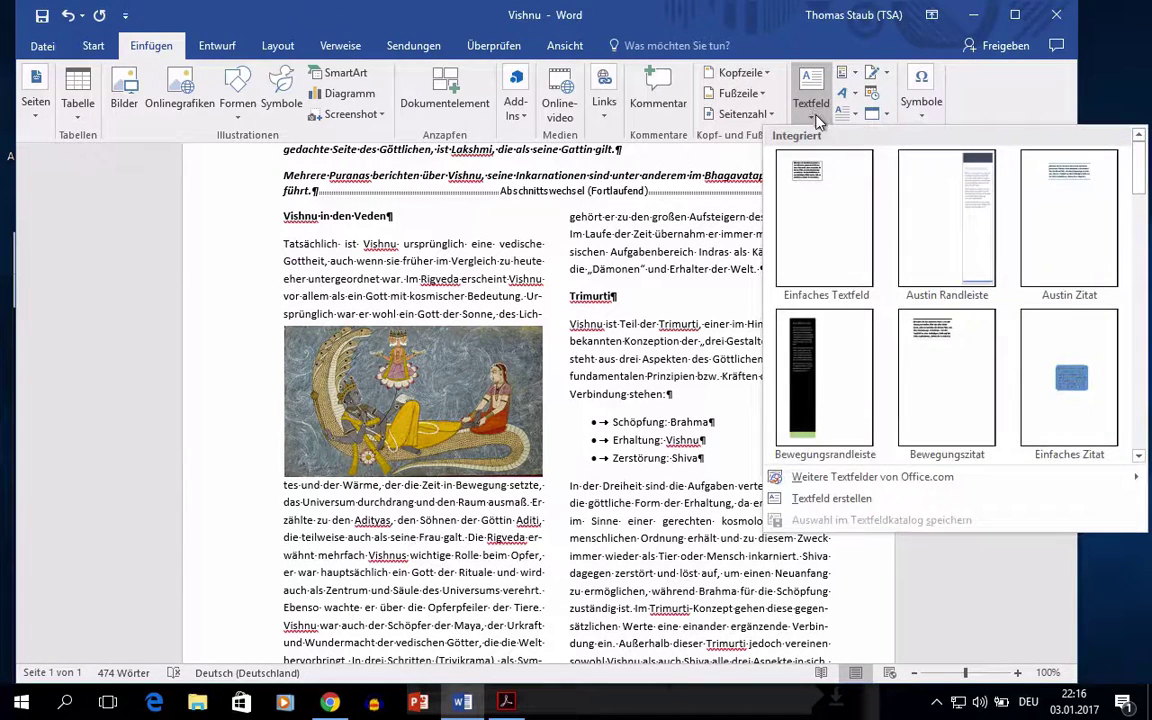
{"action": "left_click", "coordinate": [823, 505]}
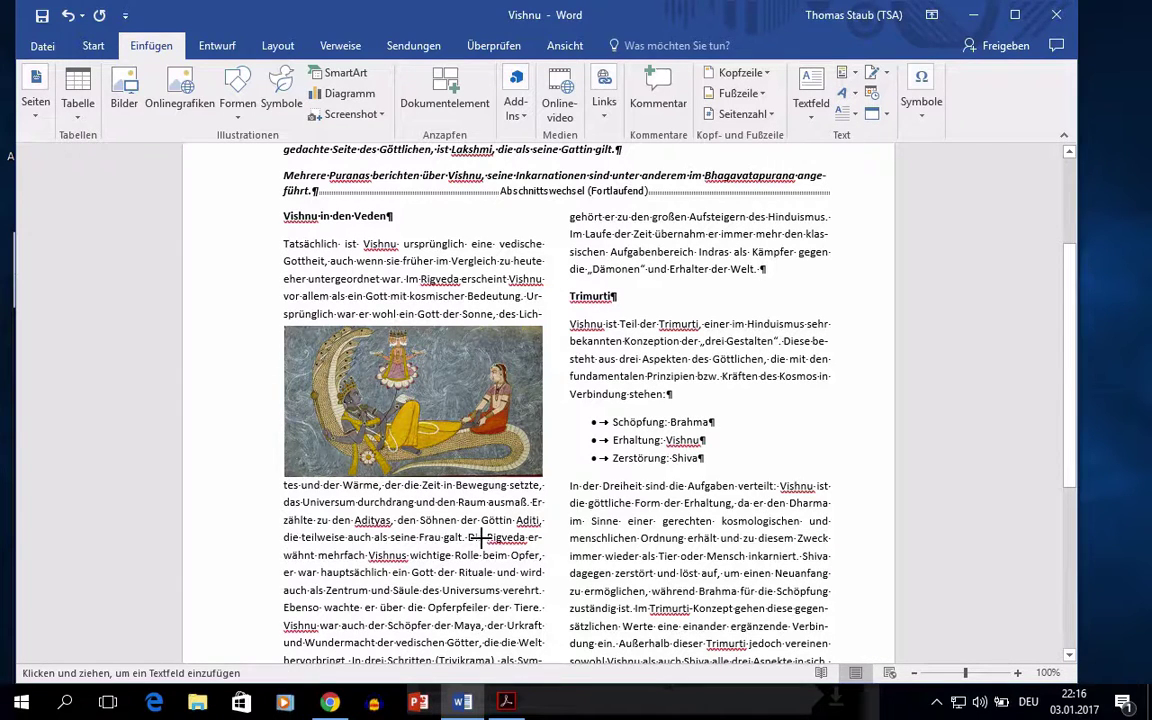
{"action": "mouse_move", "coordinate": [284, 483]}
{"action": "left_mouse_down"}
{"action": "mouse_move", "coordinate": [508, 518]}
{"action": "mouse_move", "coordinate": [543, 512]}
{"action": "left_mouse_up"}
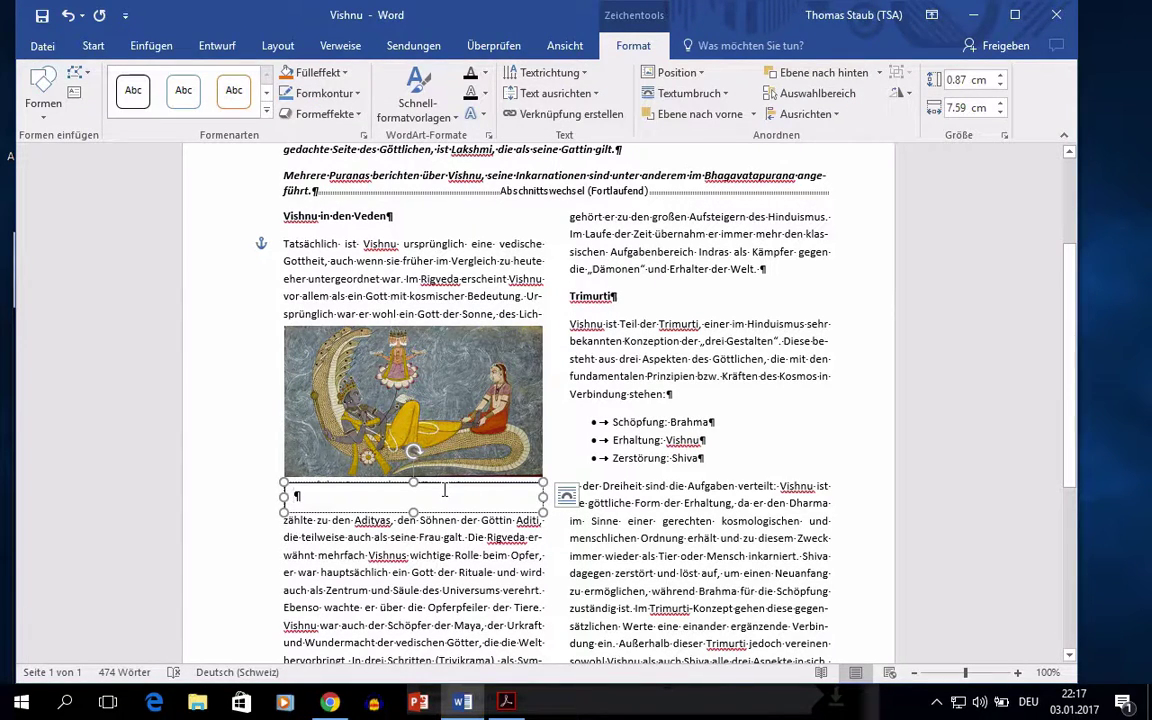
Type 'Vishnu mit Gemahlin' into the text box and set it to 9-point size.
{"action": "type", "text": "Vishnu mit Gemahlin"}
{"action": "left_click_drag", "start_coordinate": [412, 495], "coordinate": [285, 490]}
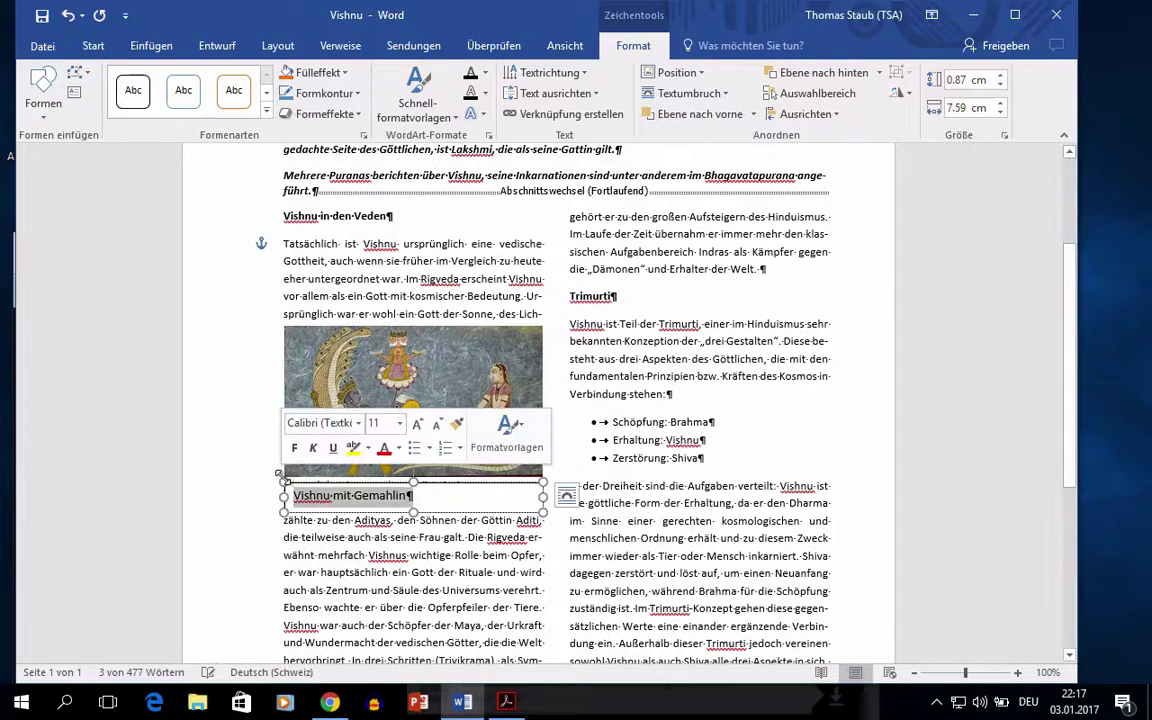
{"action": "left_click", "coordinate": [93, 46]}
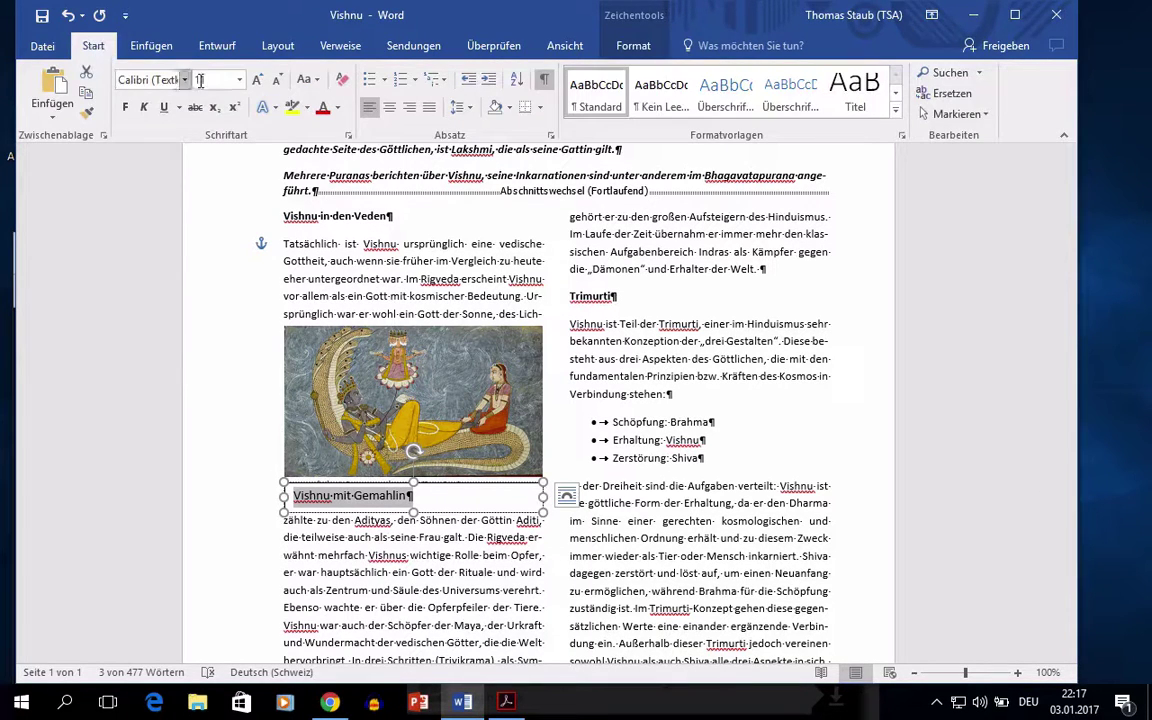
{"action": "left_click", "coordinate": [239, 80]}
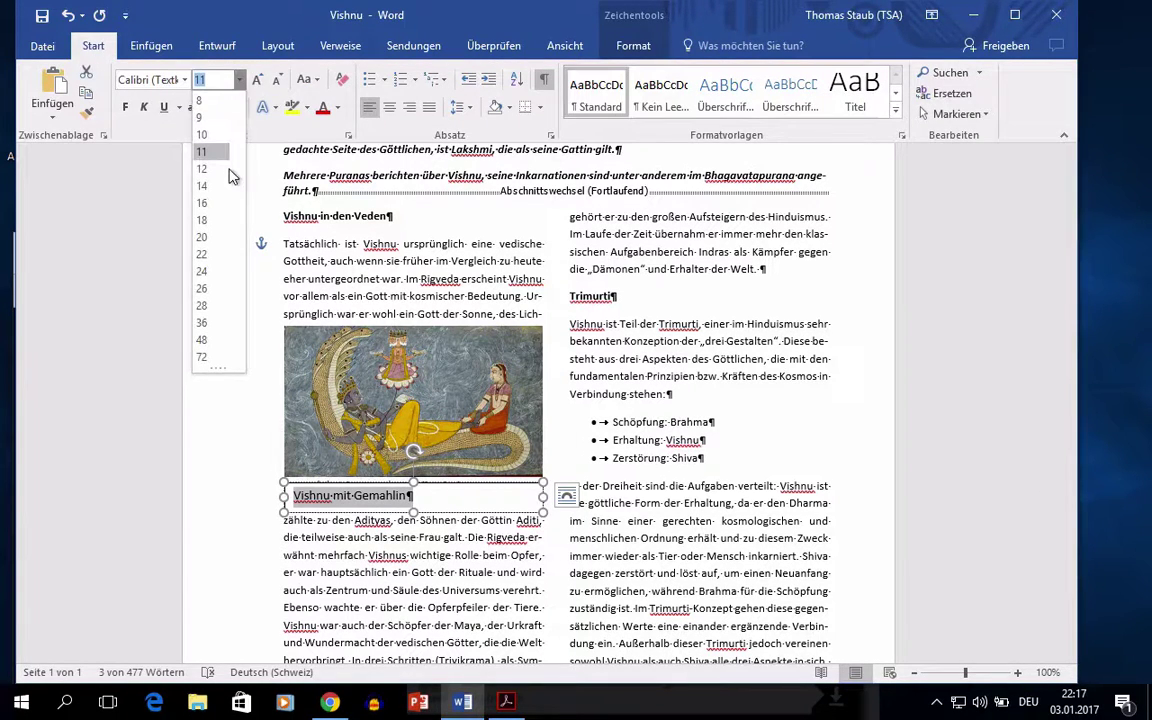
{"action": "left_click", "coordinate": [205, 118]}
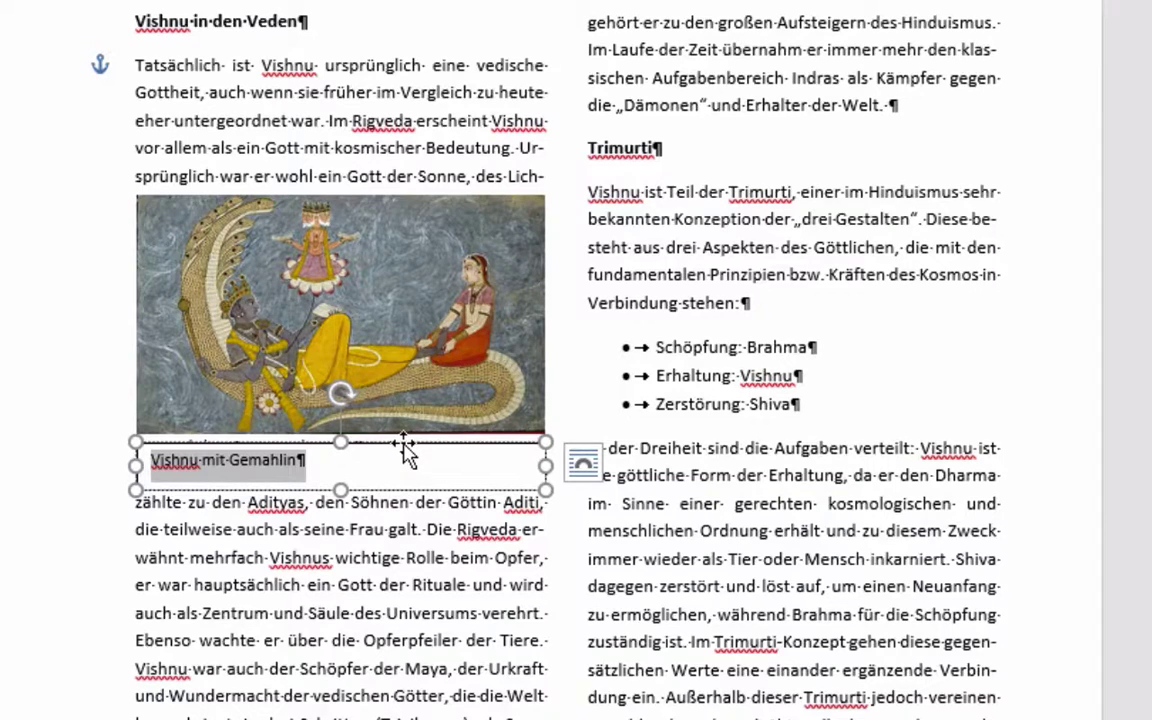
Set the caption text box's outline to Keine Linie.
{"action": "right_click", "coordinate": [405, 453]}
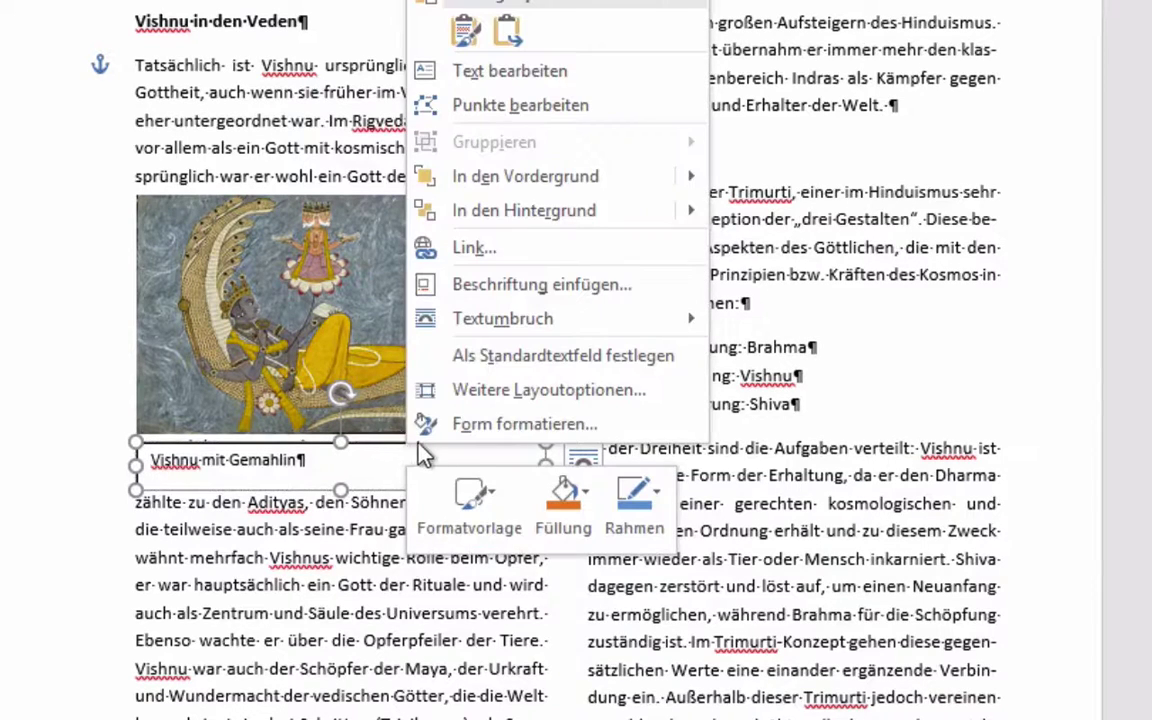
{"action": "left_click", "coordinate": [470, 426]}
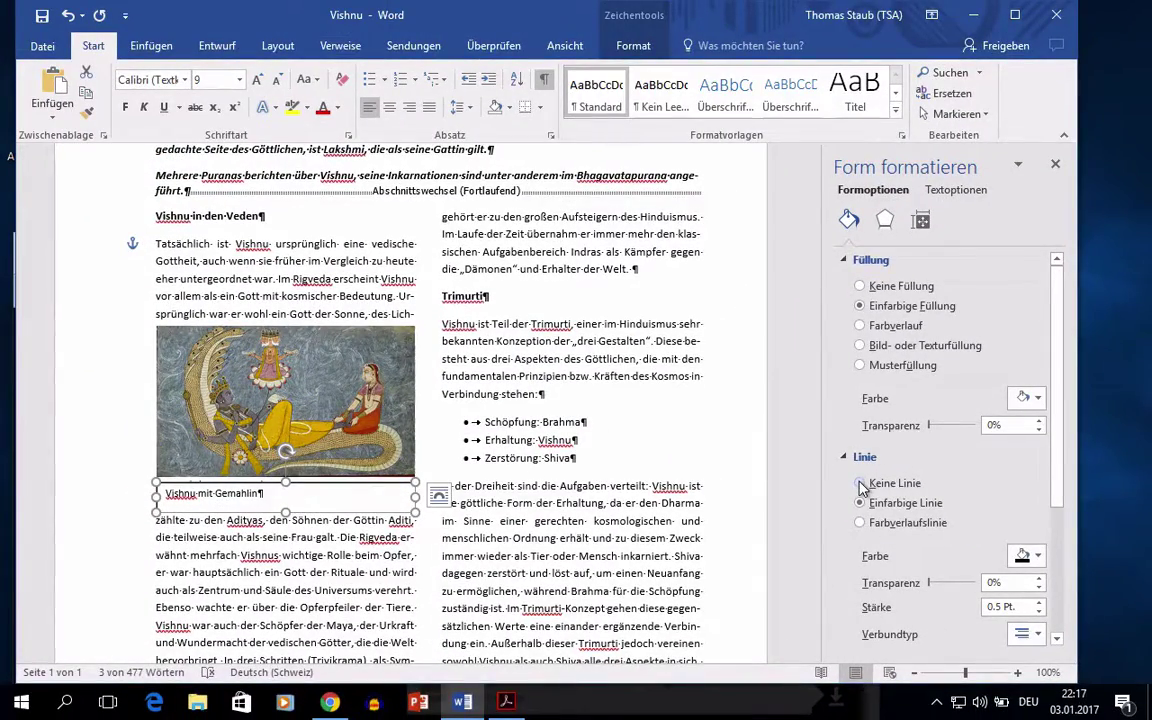
{"action": "left_click", "coordinate": [860, 484]}
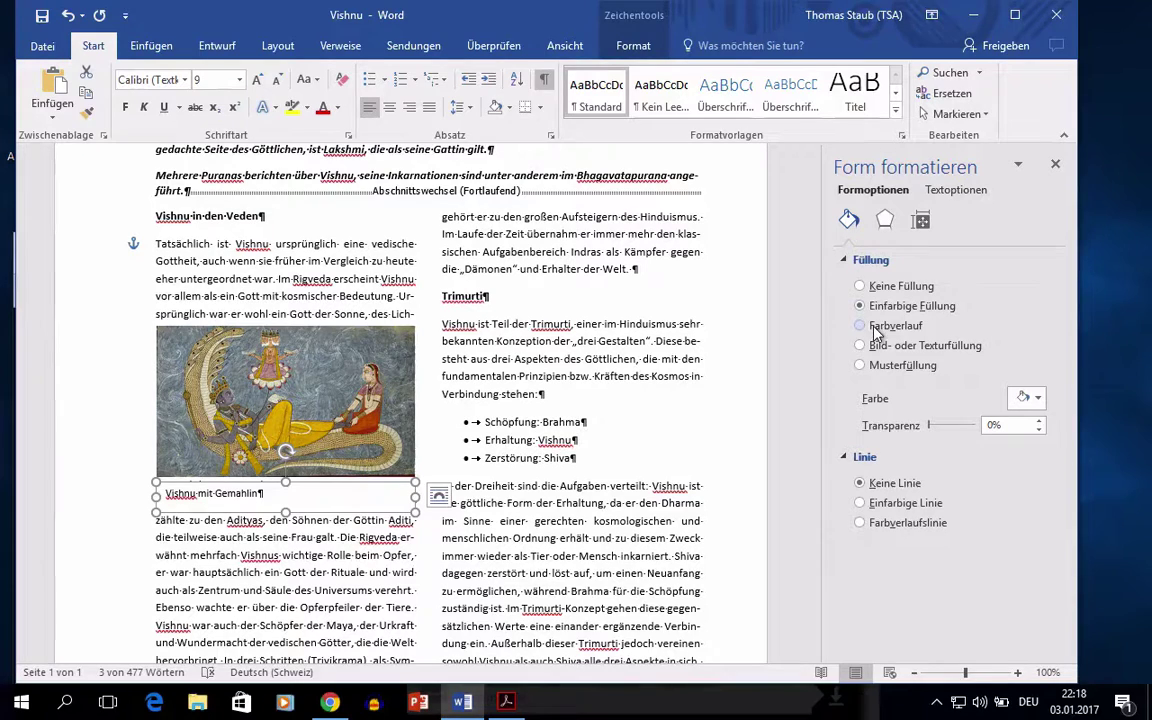
Set all four internal text box margins of the caption box to 0 cm.
{"action": "left_click", "coordinate": [922, 222]}
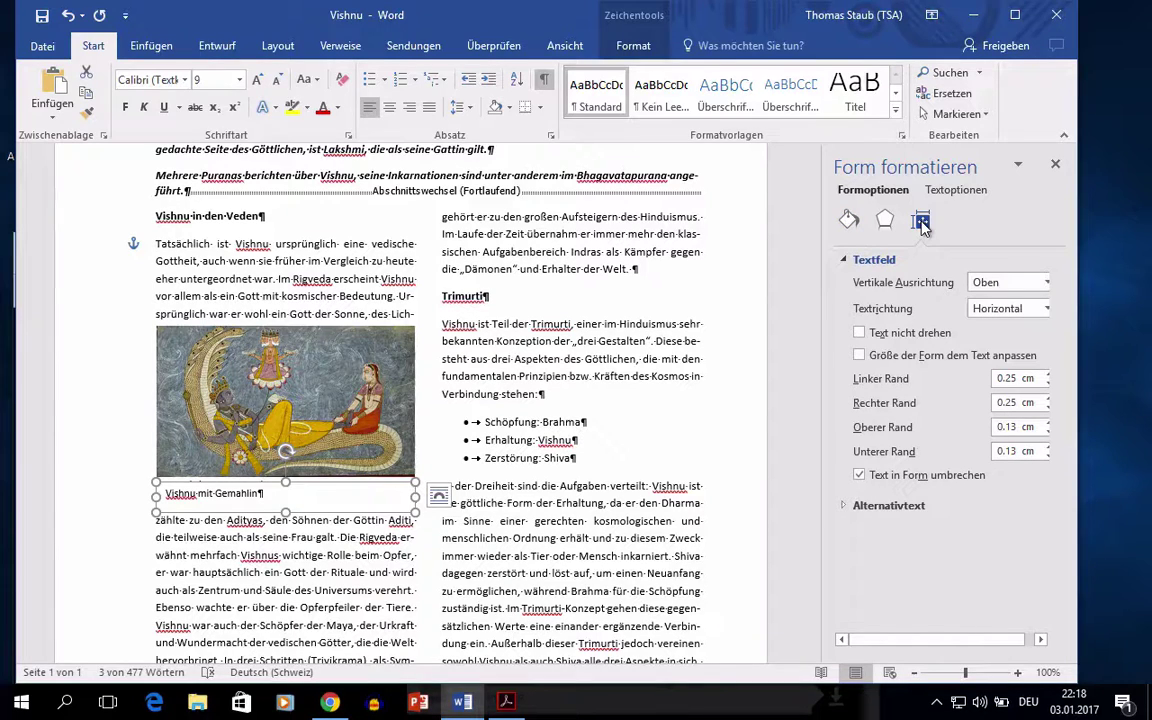
{"action": "triple_click", "coordinate": [1005, 380]}
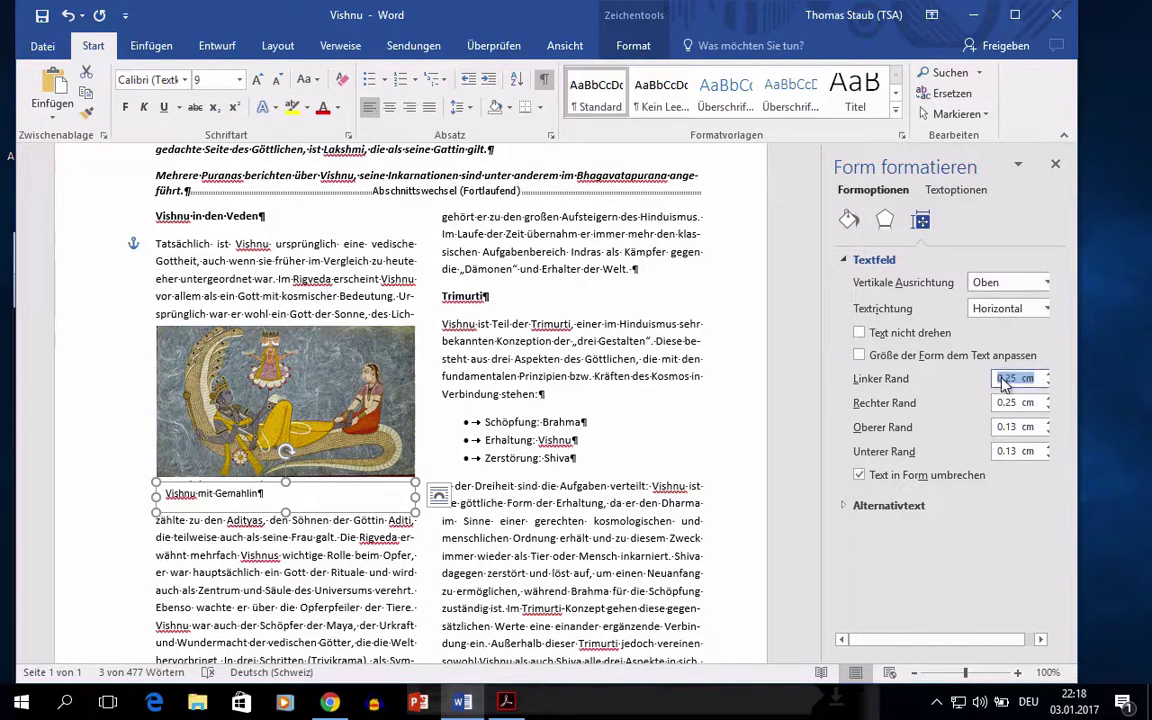
{"action": "type", "text": "0"}
{"action": "key", "text": "Tab"}
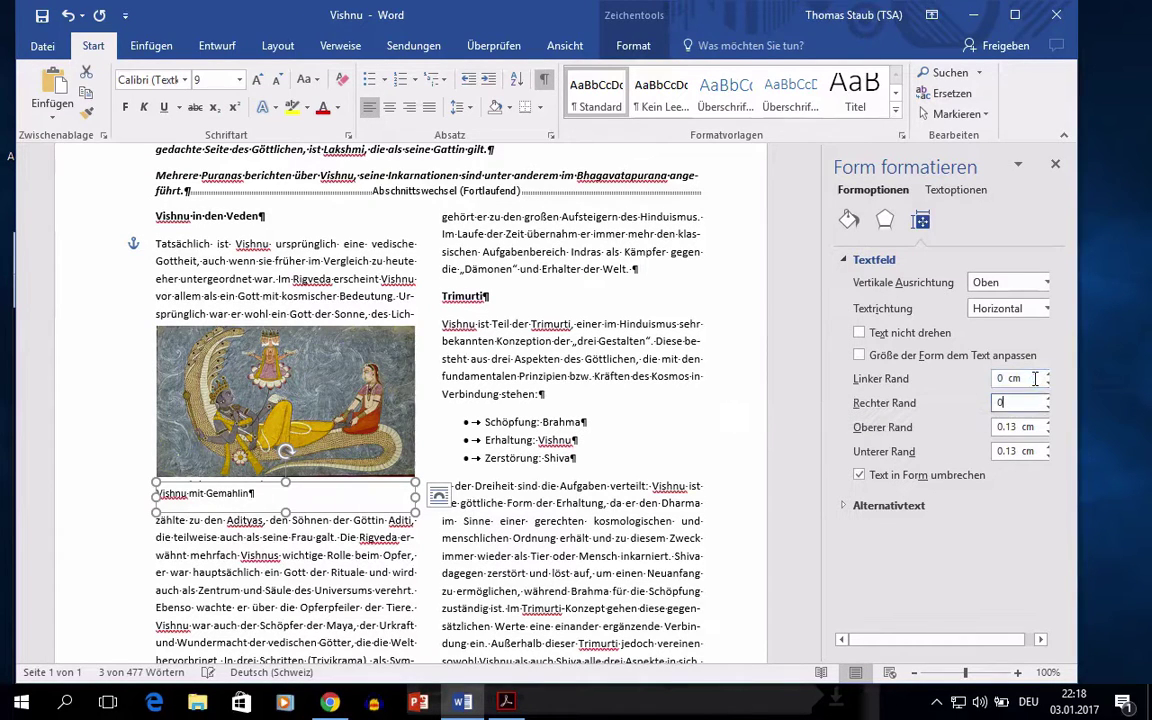
{"action": "type", "text": "0"}
{"action": "key", "text": "Tab"}
{"action": "key", "text": "0"}
{"action": "key", "text": "Tab"}
{"action": "type", "text": "0"}
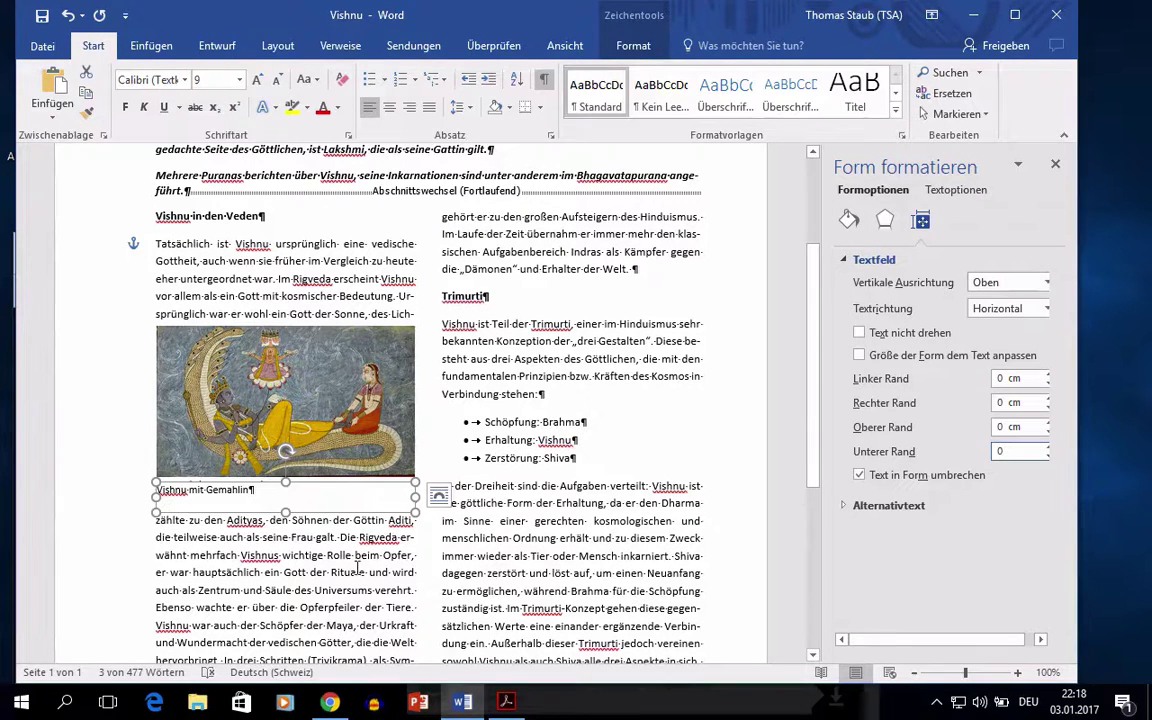
Nudge the Vishnu image slightly downward within the left column.
{"action": "left_click", "coordinate": [357, 568]}
{"action": "left_click", "coordinate": [294, 395]}
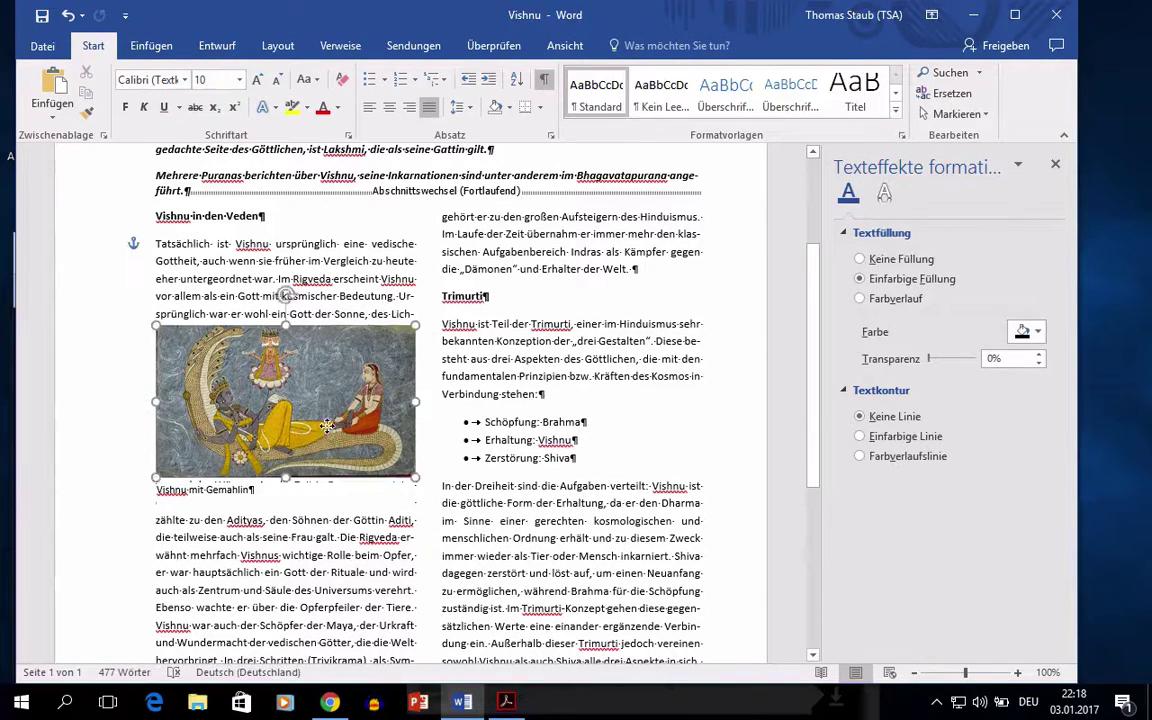
{"action": "left_click_drag", "start_coordinate": [327, 427], "coordinate": [329, 436]}
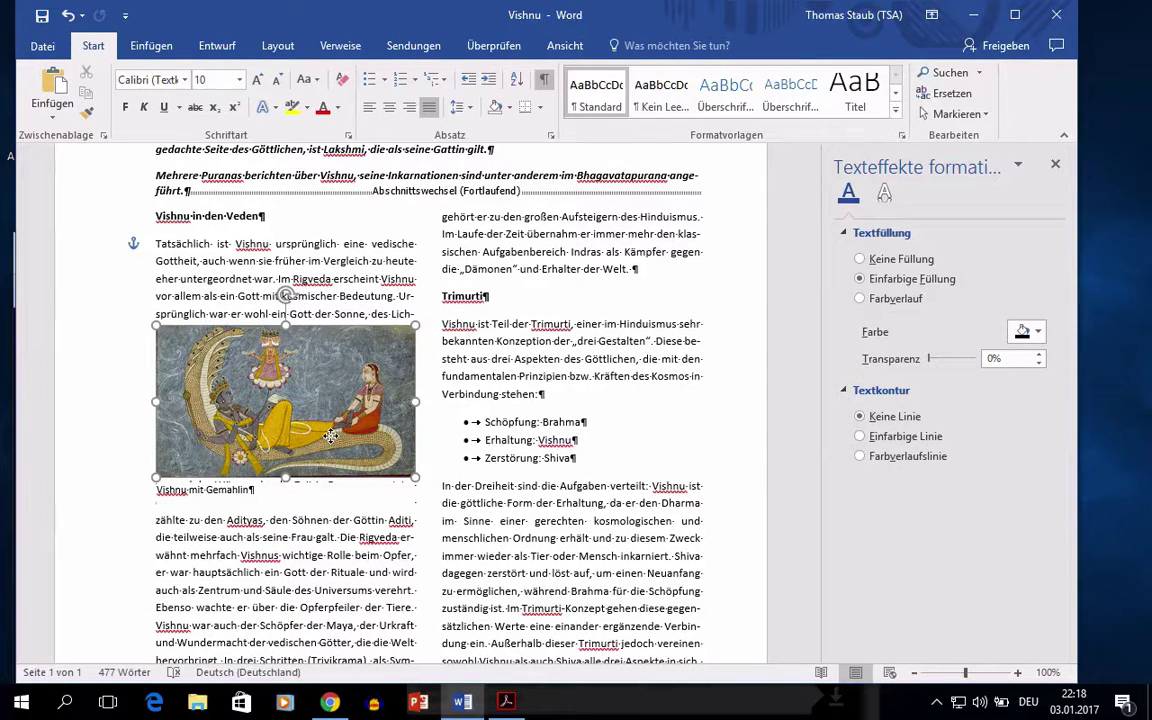
Select the Vishnu image together with the caption box and show the drawing-tools Format options.
{"action": "left_click", "coordinate": [330, 436]}
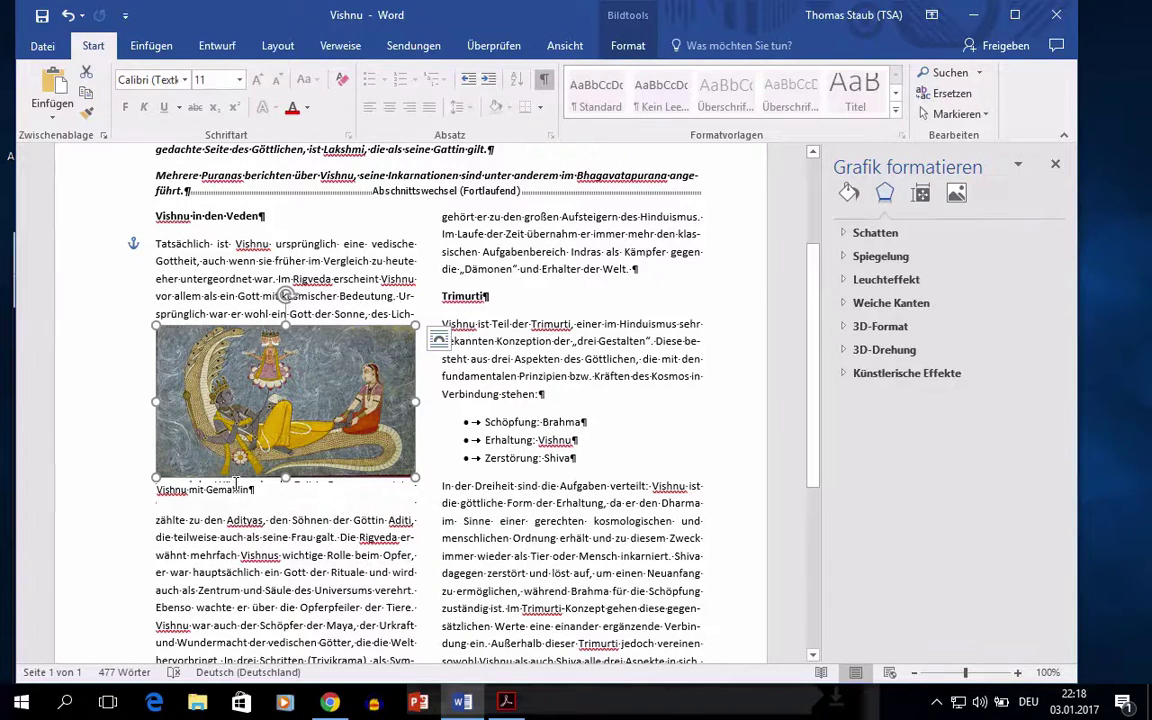
{"action": "key", "text": "shift"}
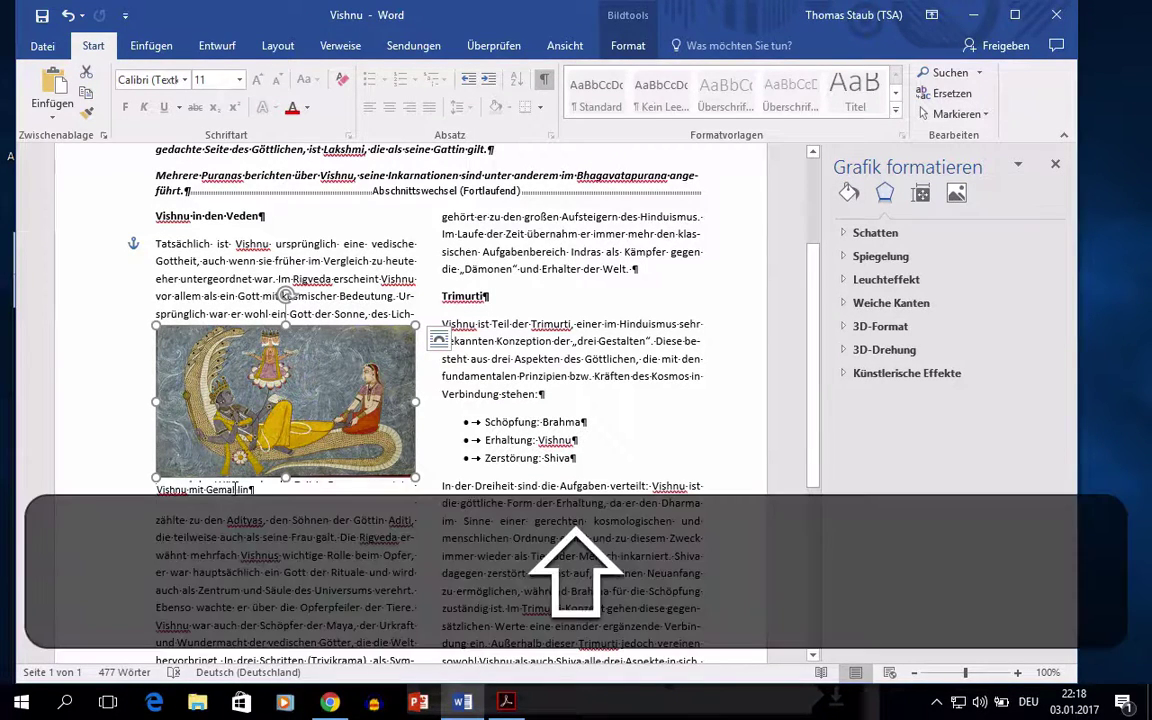
{"action": "left_click", "coordinate": [236, 489], "text": "shift"}
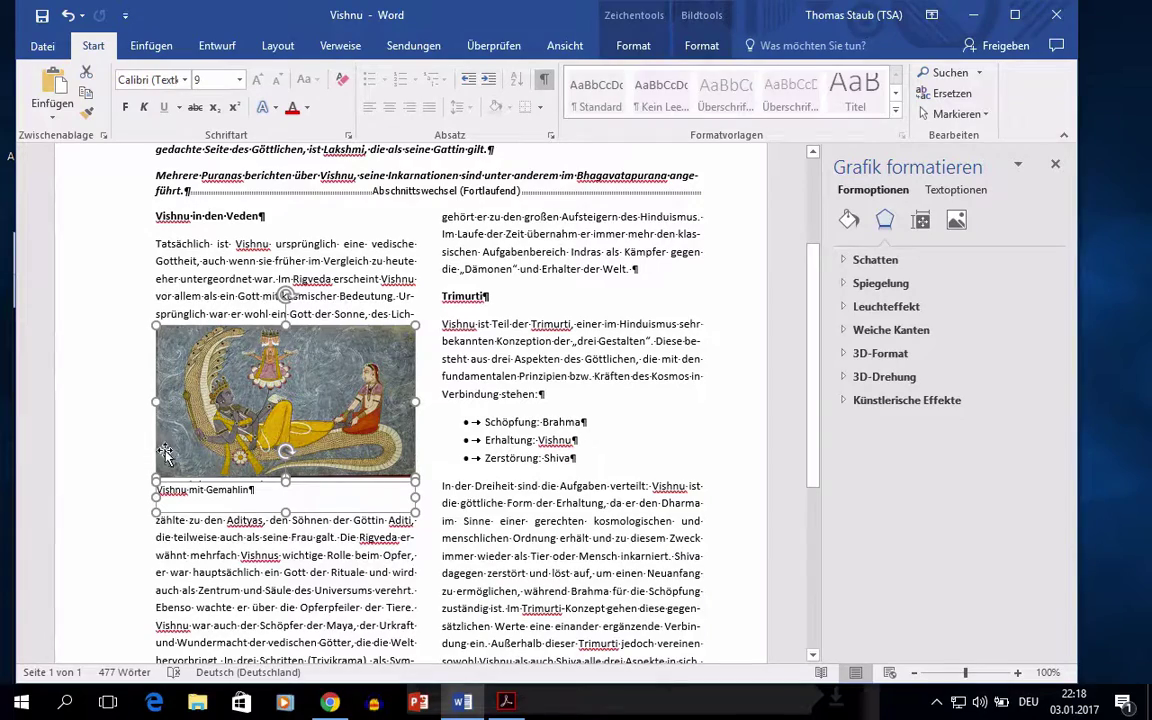
{"action": "left_click", "coordinate": [647, 49]}
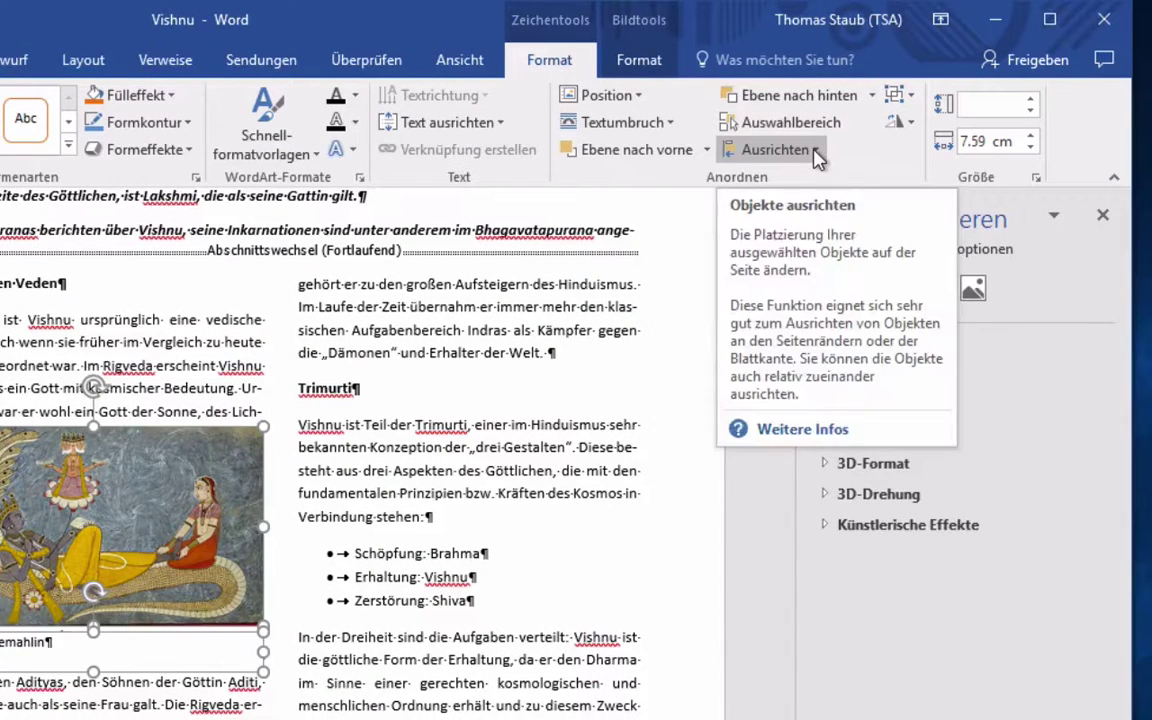
Align the picture and caption box Linksbündig, then group them into one 5.48 × 7.59 cm object.
{"action": "left_click", "coordinate": [815, 152]}
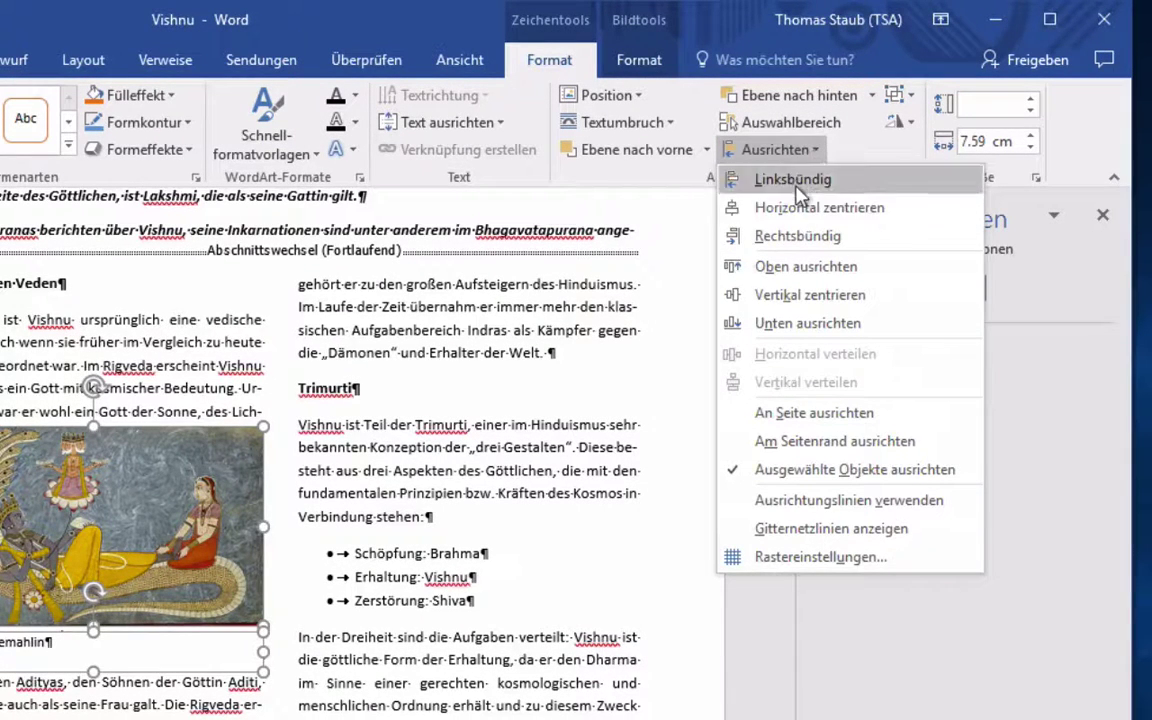
{"action": "left_click", "coordinate": [798, 188]}
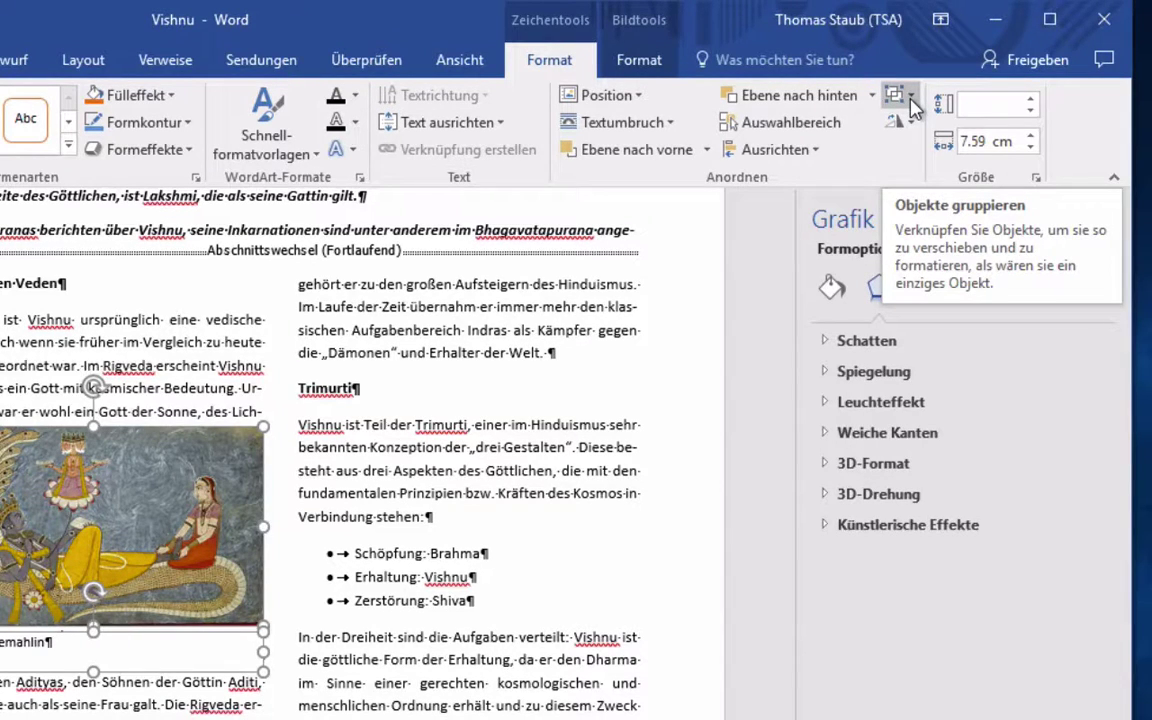
{"action": "left_click", "coordinate": [912, 100]}
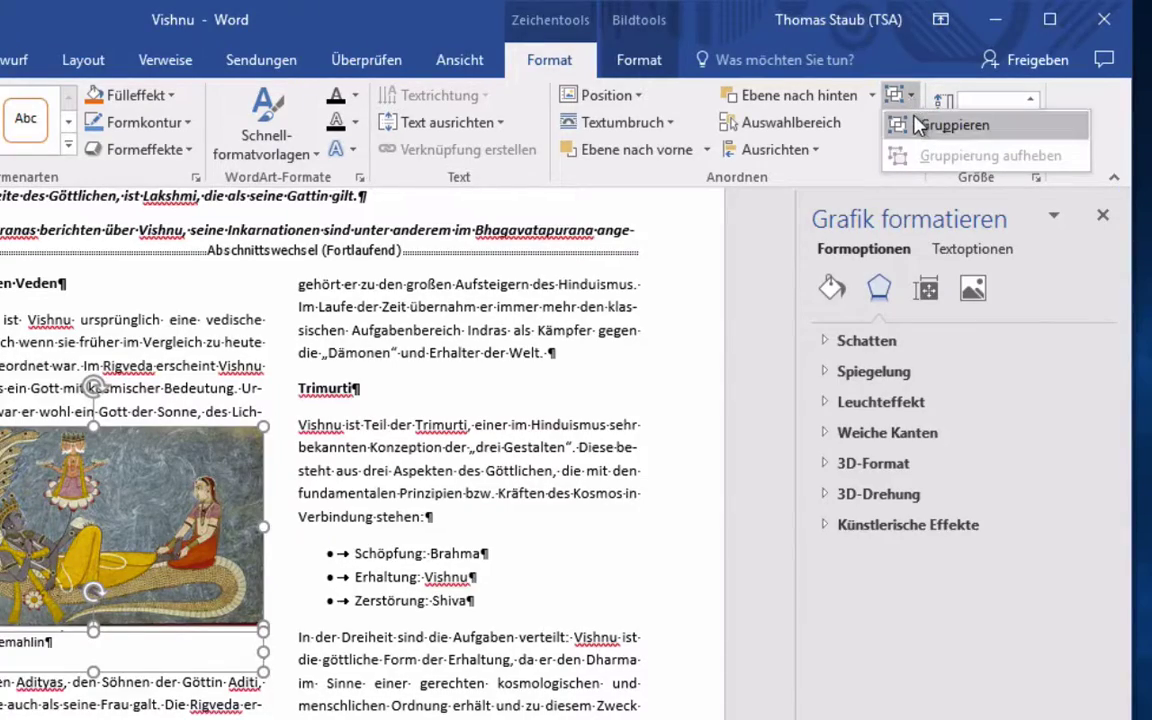
{"action": "left_click", "coordinate": [950, 126]}
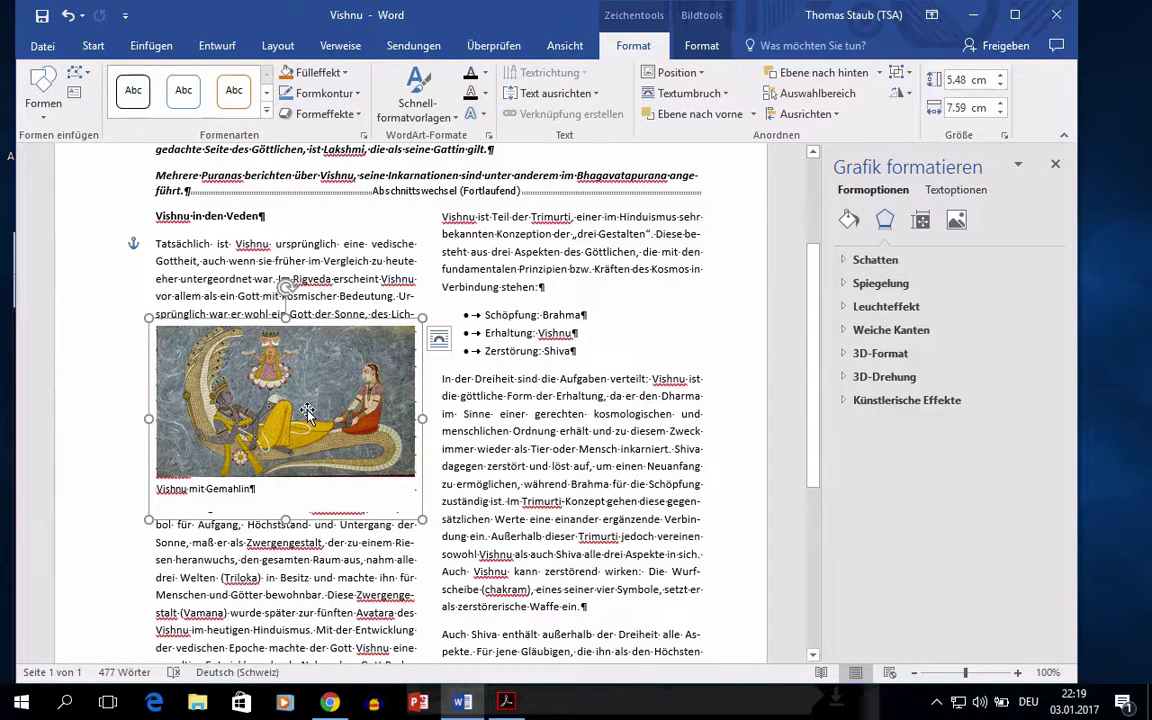
{"action": "right_click", "coordinate": [307, 413]}
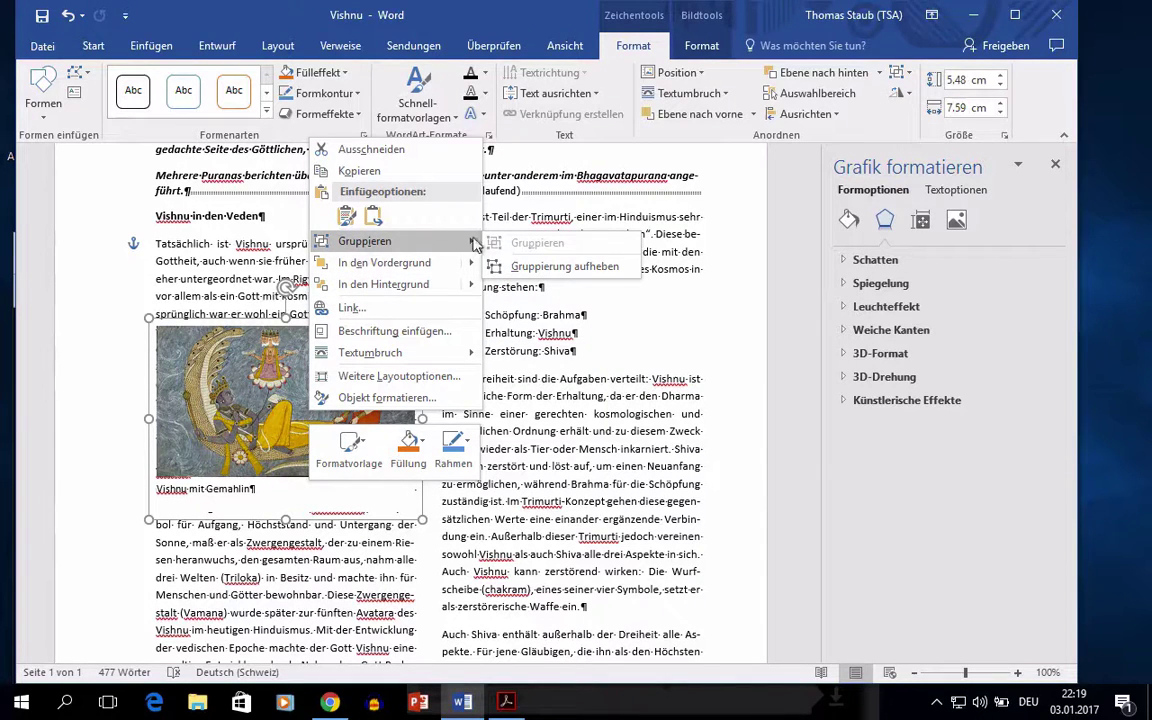
{"action": "mouse_move", "coordinate": [364, 241]}
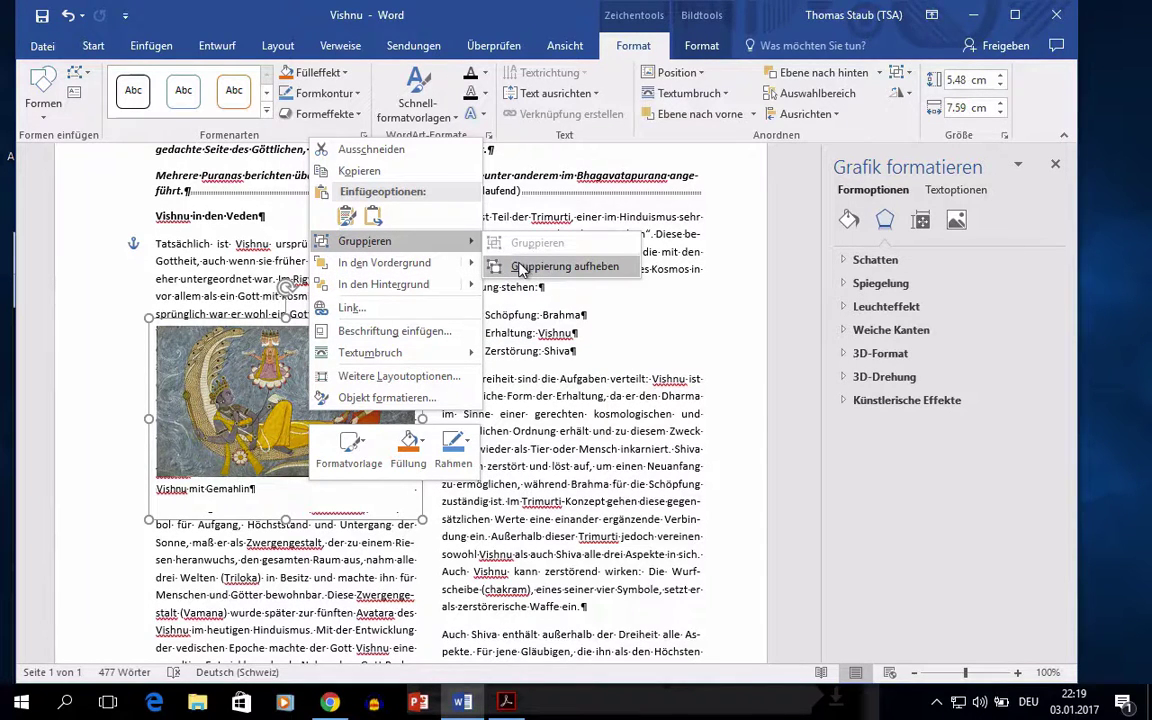
{"action": "left_click", "coordinate": [255, 467]}
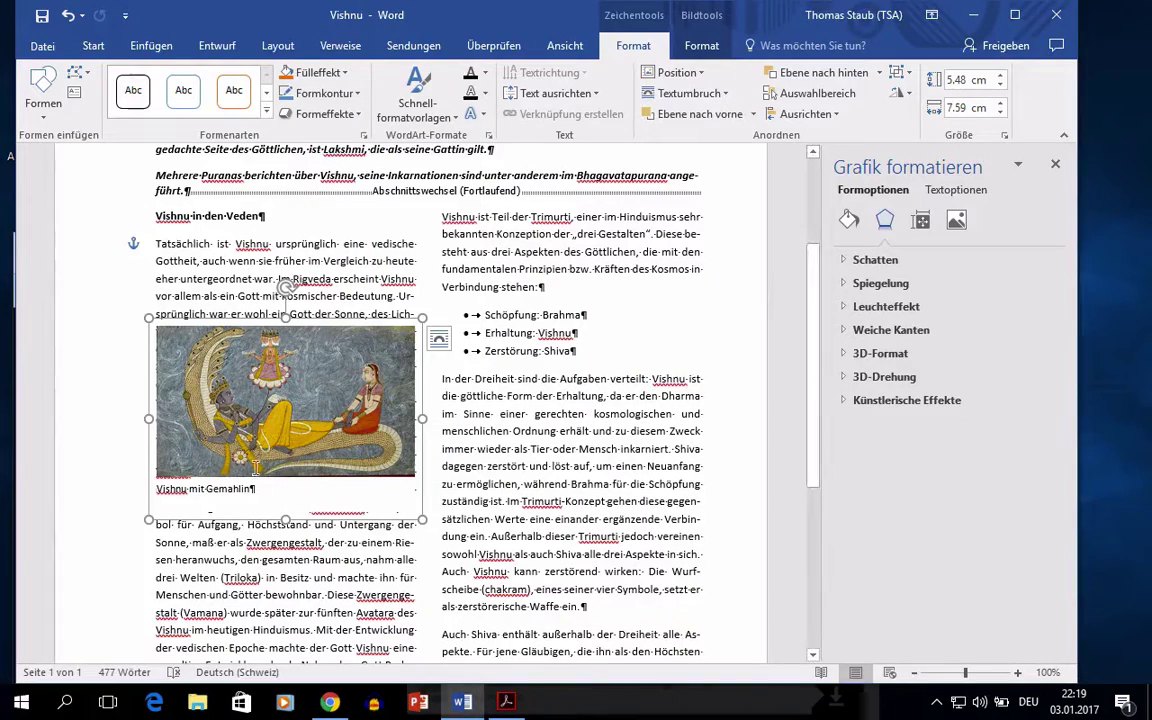
{"action": "mouse_move", "coordinate": [244, 428]}
{"action": "left_mouse_down"}
{"action": "mouse_move", "coordinate": [248, 440]}
{"action": "mouse_move", "coordinate": [426, 389]}
{"action": "mouse_move", "coordinate": [243, 421]}
{"action": "left_mouse_up"}
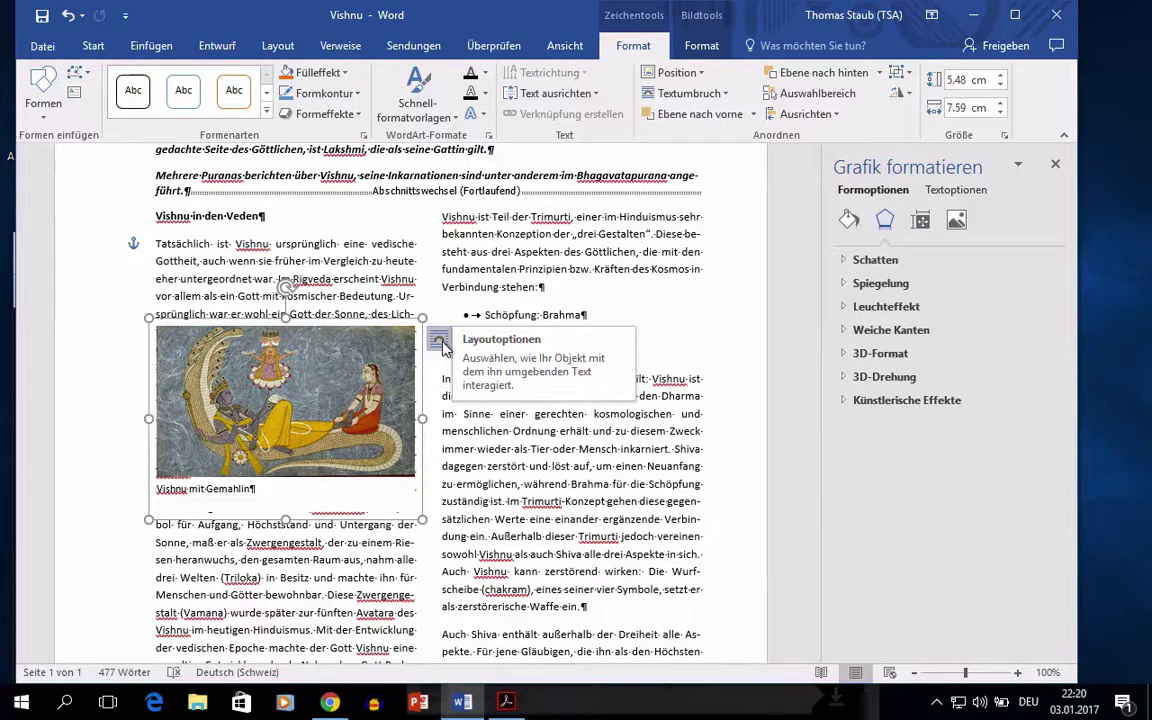
Apply Quadrat text wrapping to the grouped picture and caption, then scroll to check the text flow.
{"action": "left_click", "coordinate": [440, 342]}
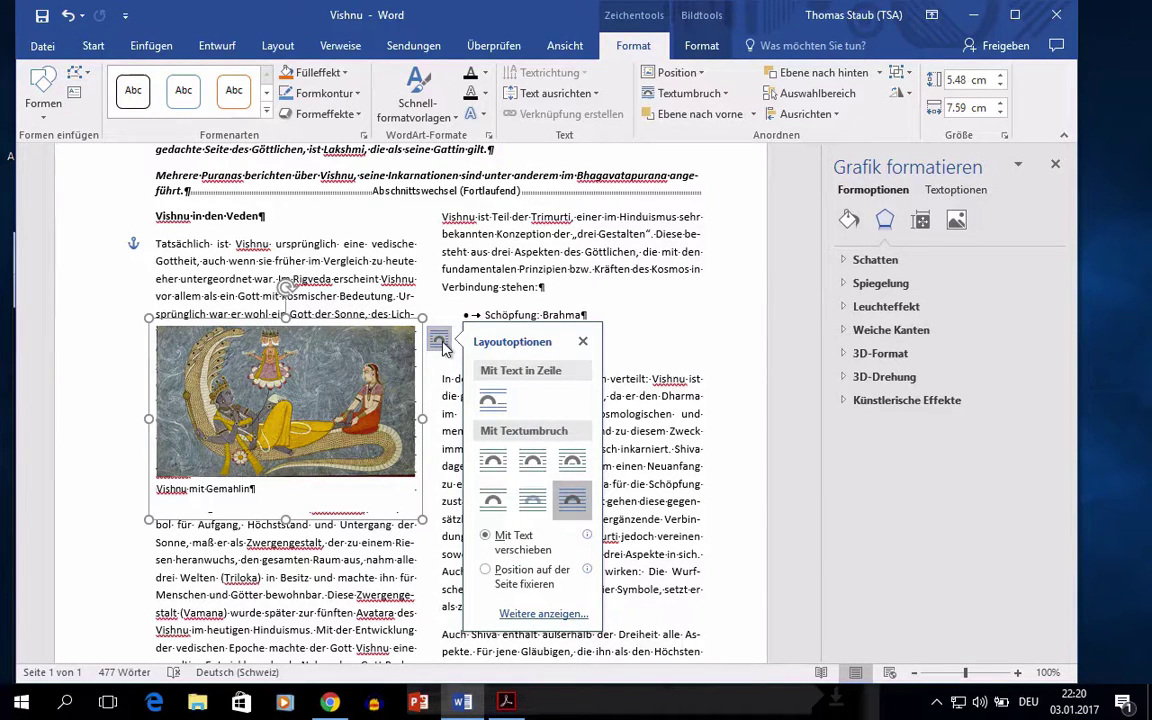
{"action": "left_click", "coordinate": [493, 462]}
{"action": "scroll", "coordinate": [323, 455], "scroll_direction": "down", "scroll_amount": 2}
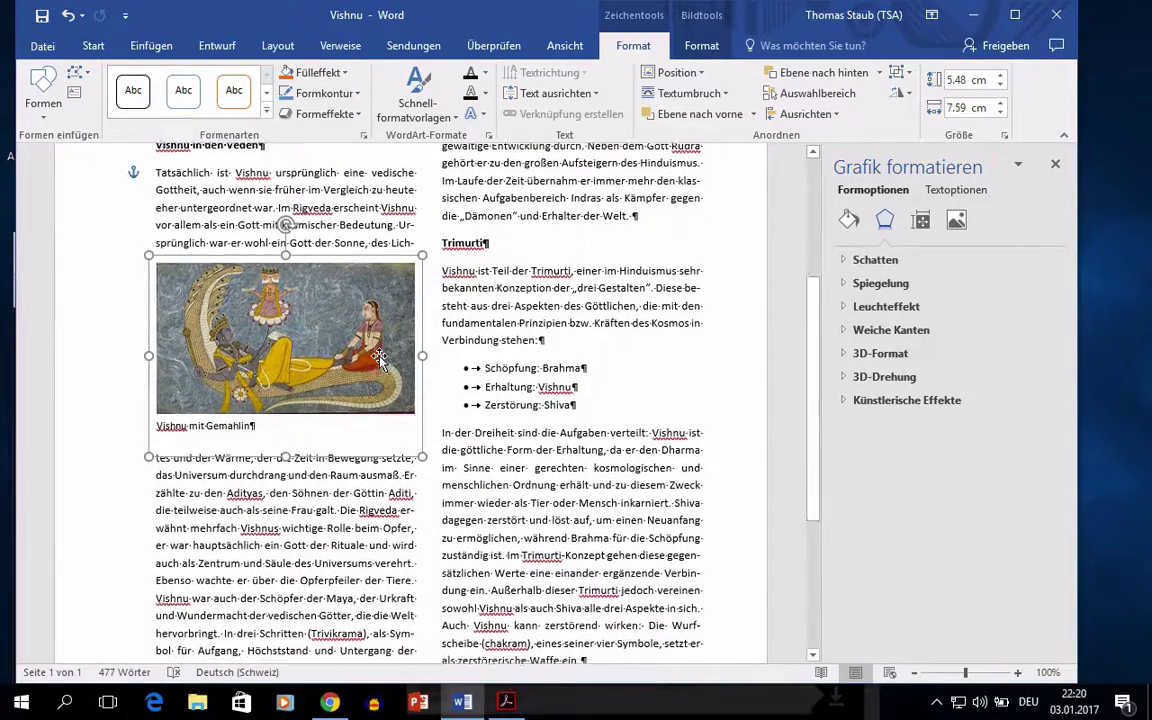
{"action": "scroll", "coordinate": [380, 358], "scroll_direction": "down", "scroll_amount": 5}
{"action": "scroll", "coordinate": [380, 358], "scroll_direction": "down", "scroll_amount": 3}
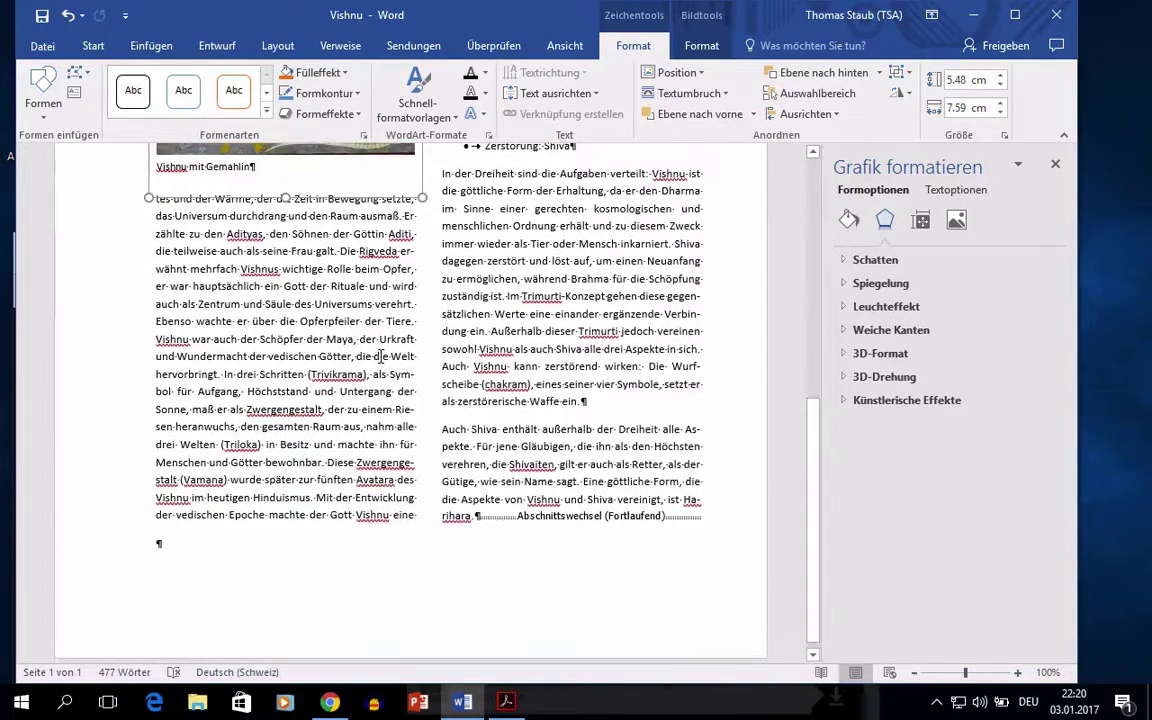
{"action": "scroll", "coordinate": [383, 355], "scroll_direction": "up", "scroll_amount": 1}
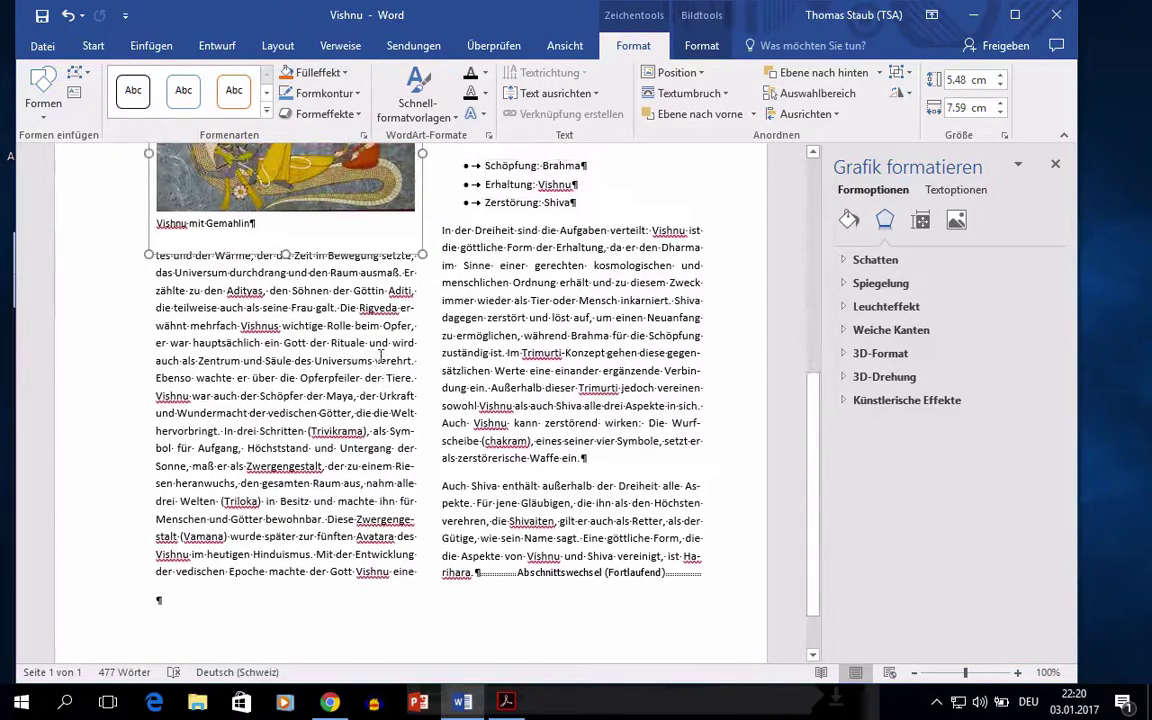
Zoom out to 60% and insert an empty paragraph after the line ending 'führt.'.
{"action": "left_click", "coordinate": [93, 45]}
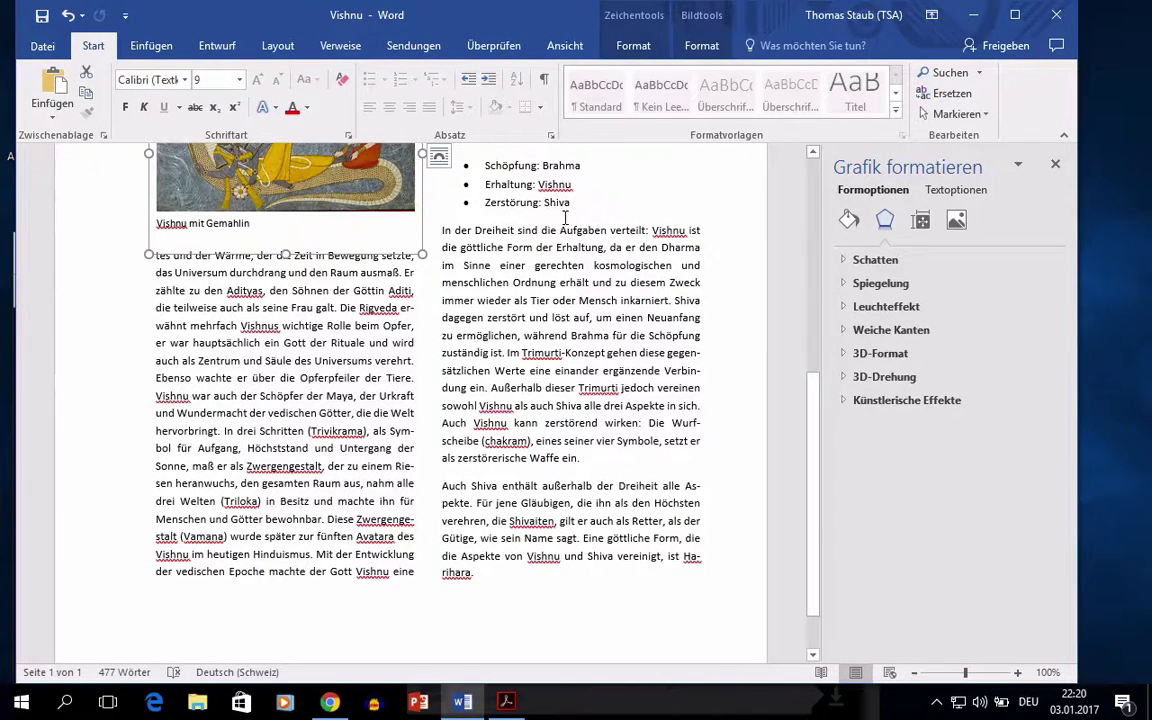
{"action": "scroll", "coordinate": [565, 215], "scroll_direction": "up", "scroll_amount": 1}
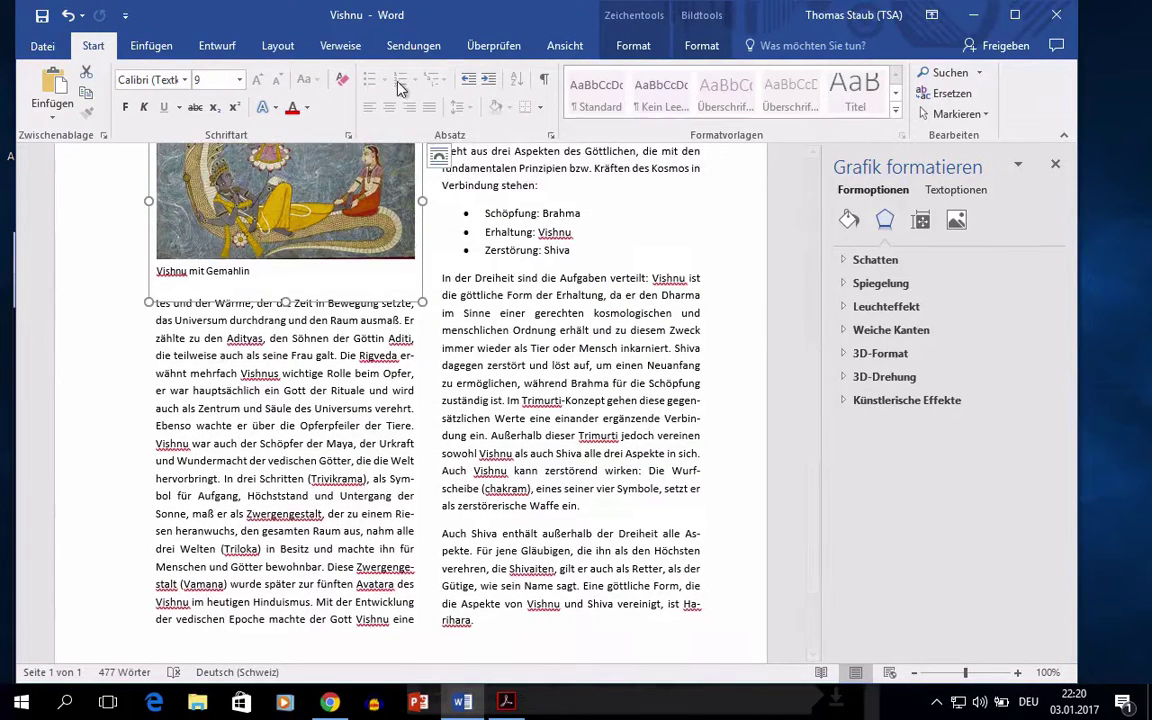
{"action": "left_click_drag", "start_coordinate": [968, 676], "coordinate": [946, 676]}
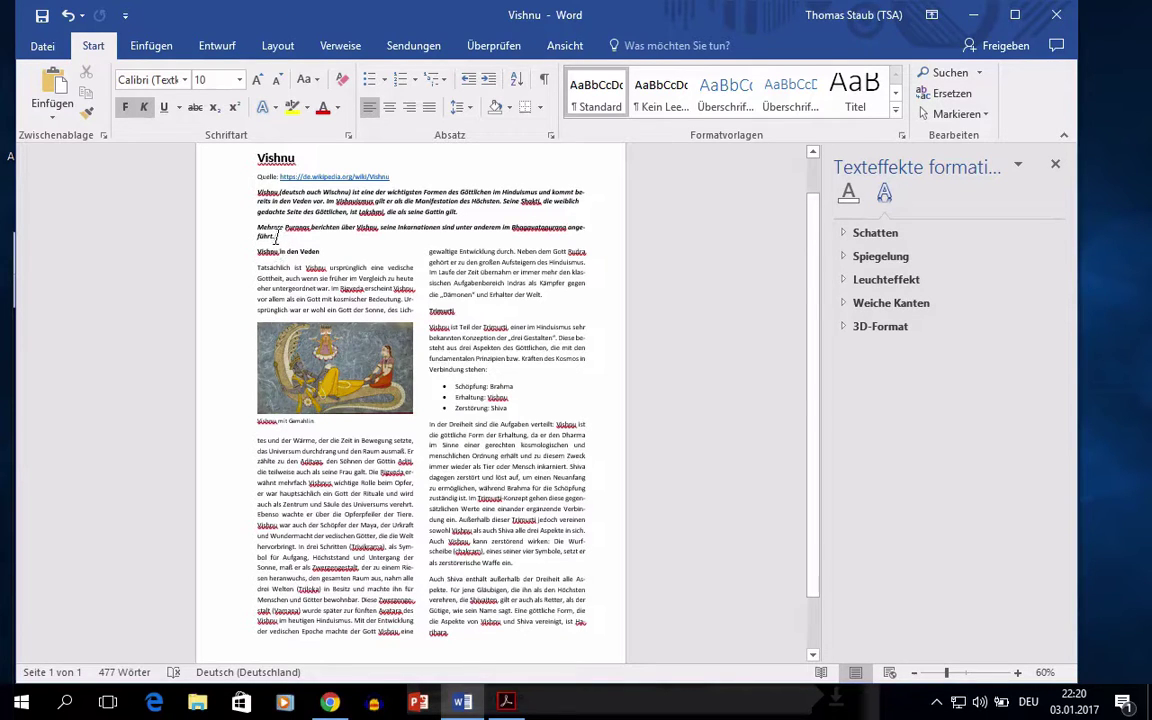
{"action": "key", "text": "Return"}
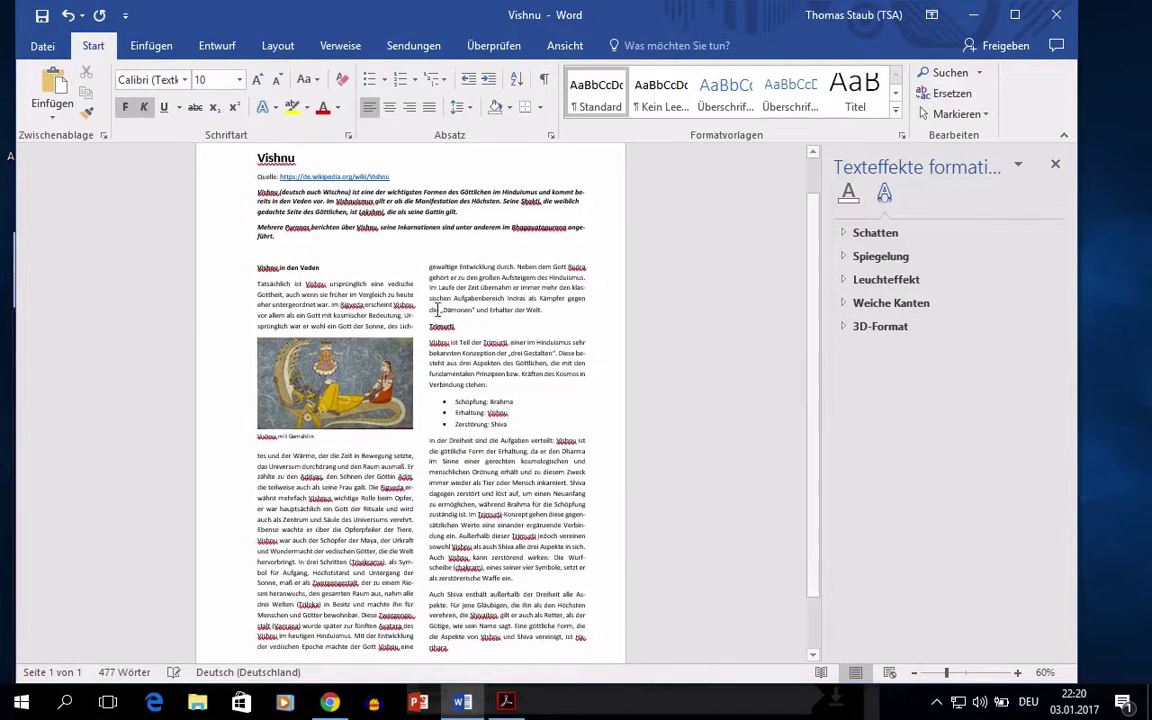
{"action": "scroll", "coordinate": [356, 392], "scroll_direction": "down", "scroll_amount": 2}
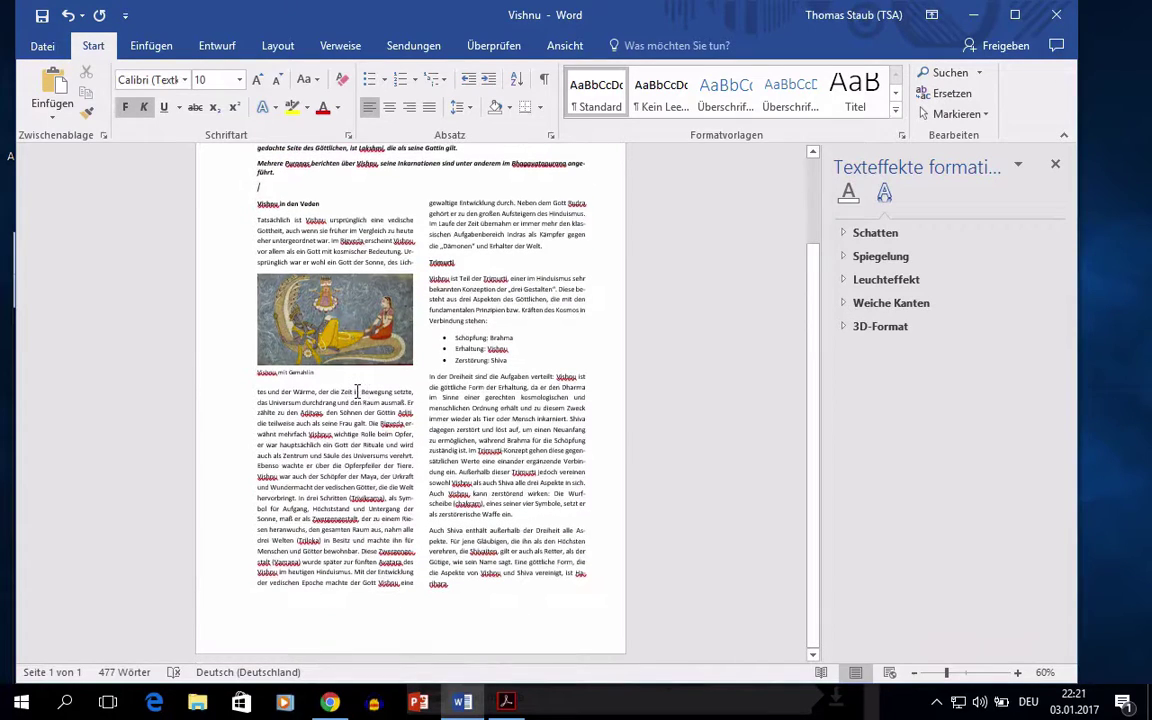
{"action": "scroll", "coordinate": [360, 395], "scroll_direction": "up", "scroll_amount": 1}
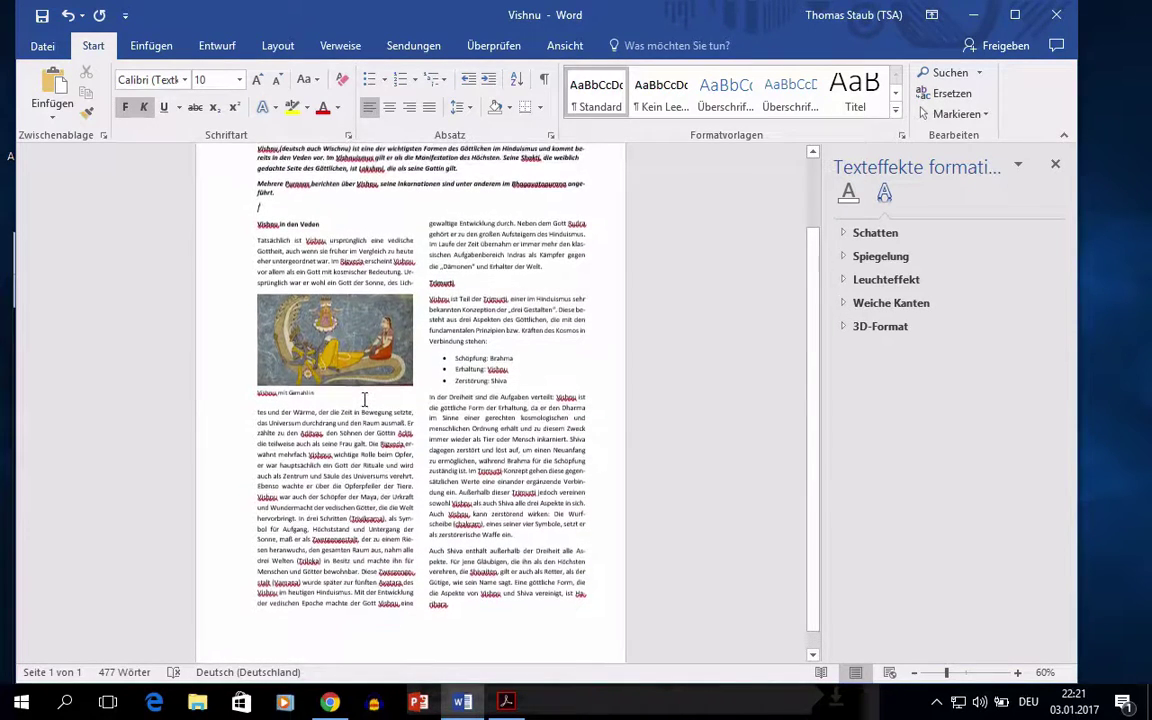
{"action": "scroll", "coordinate": [364, 400], "scroll_direction": "up", "scroll_amount": 2}
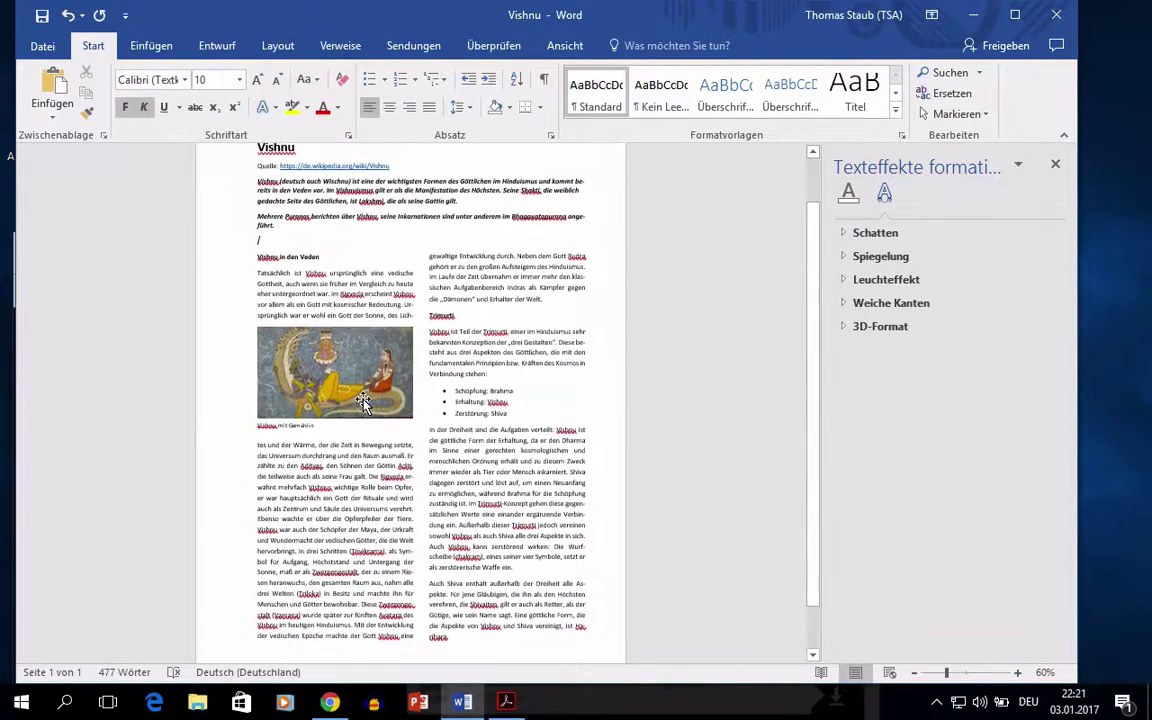